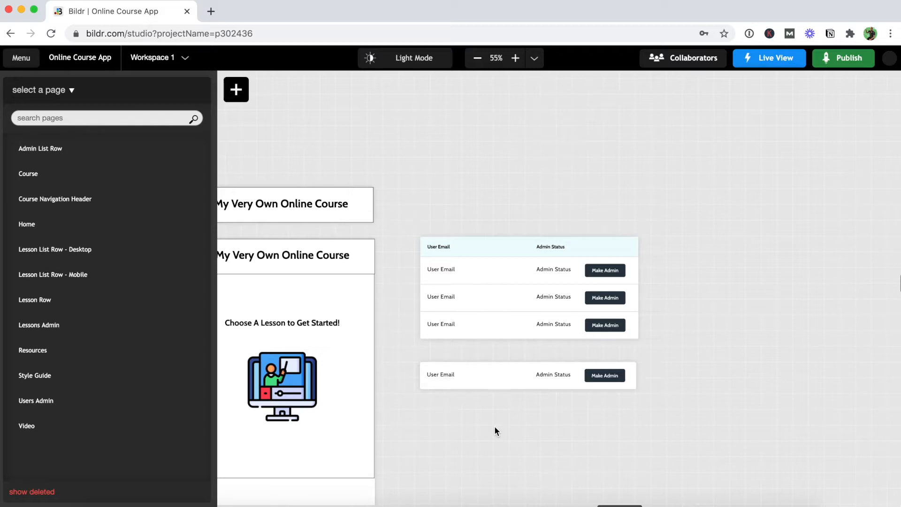
- Inspect the User List Row's Row Content, then open User Email's styling: List Row Title, 300px wide
{"action": "left_click", "coordinate": [435, 390]}
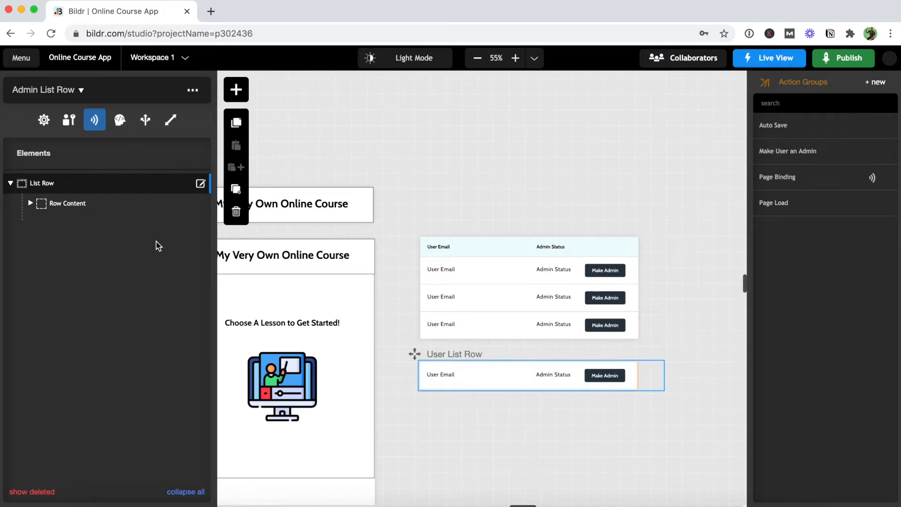
{"action": "left_click", "coordinate": [30, 203]}
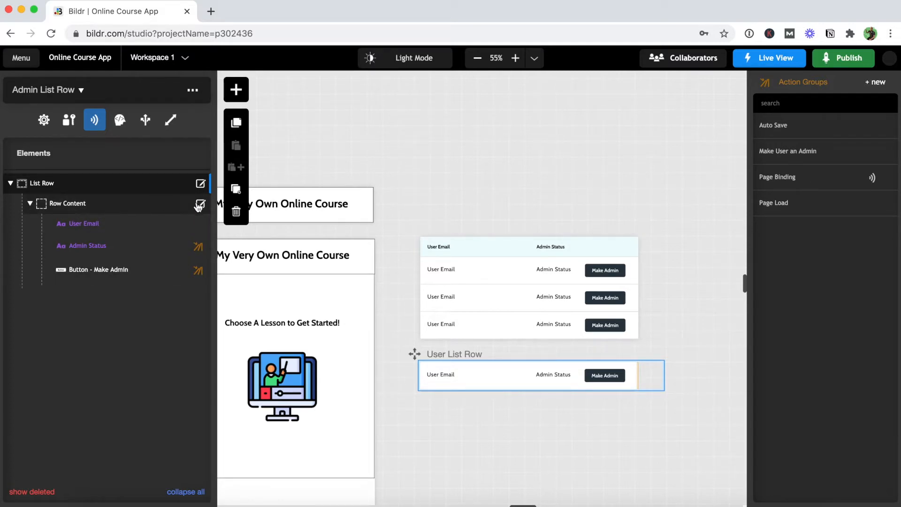
{"action": "left_click", "coordinate": [201, 205]}
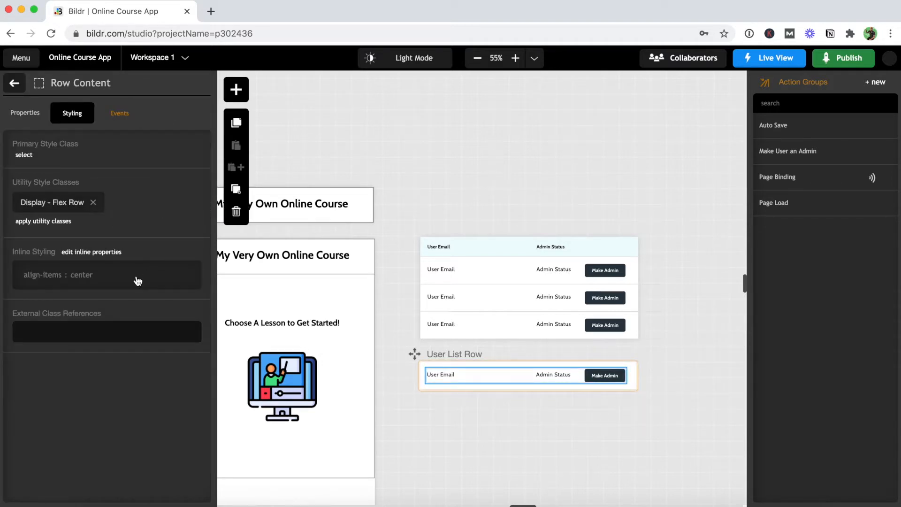
{"action": "left_click", "coordinate": [15, 85]}
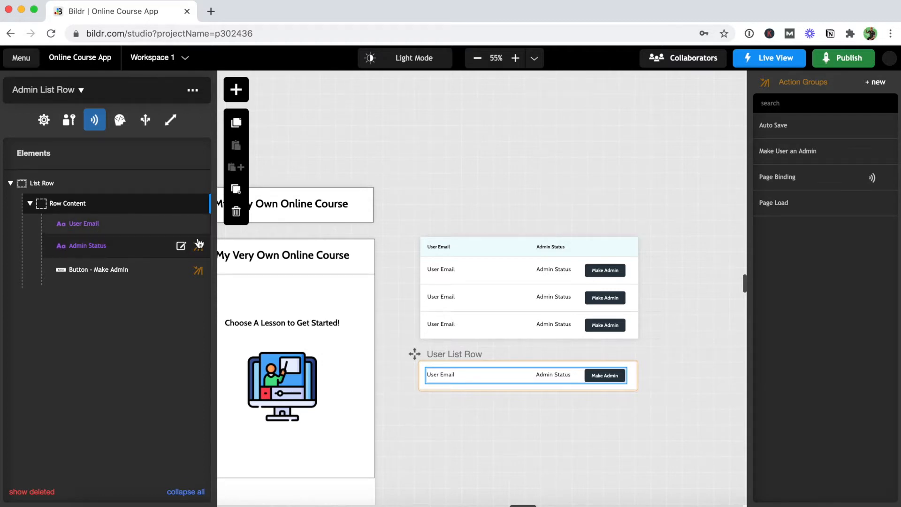
{"action": "left_click", "coordinate": [201, 225]}
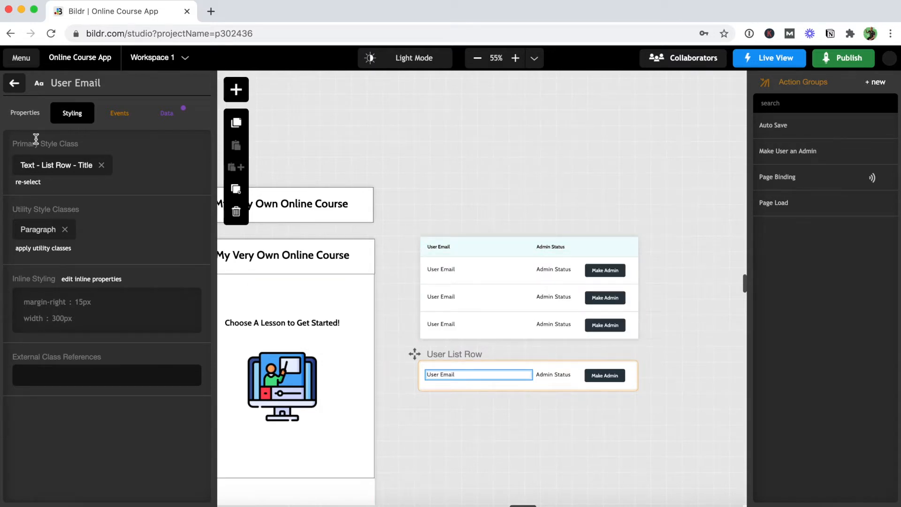
- Check the Login ID and Admin Status data bindings, then view Admin Status styling (100px width)
{"action": "left_click", "coordinate": [165, 115]}
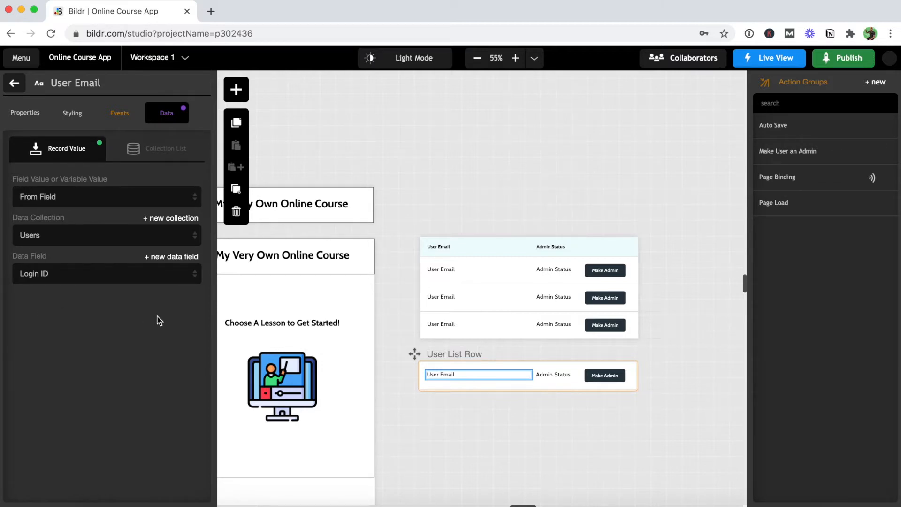
{"action": "left_click", "coordinate": [15, 83]}
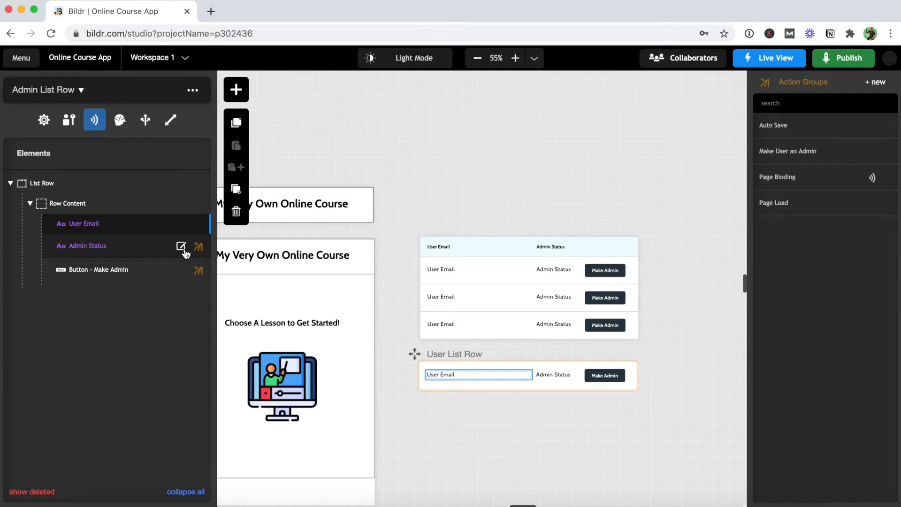
{"action": "left_click", "coordinate": [182, 248]}
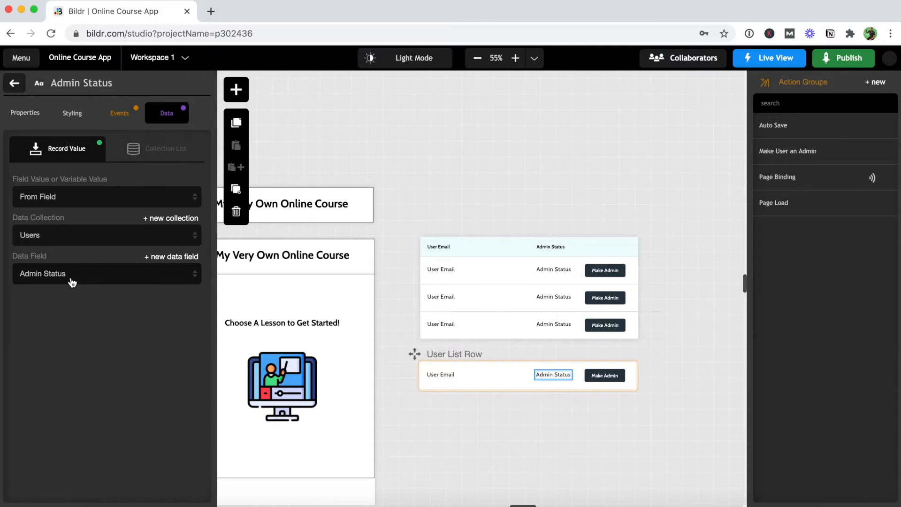
{"action": "left_click", "coordinate": [83, 123]}
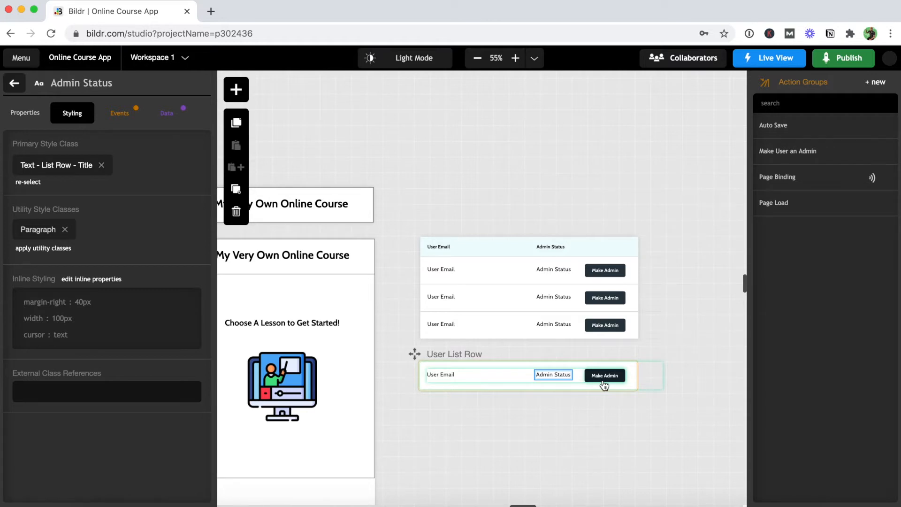
- Review the Make Admin button's styling and properties, glance at the Users Admin table, then return
{"action": "left_click", "coordinate": [13, 84]}
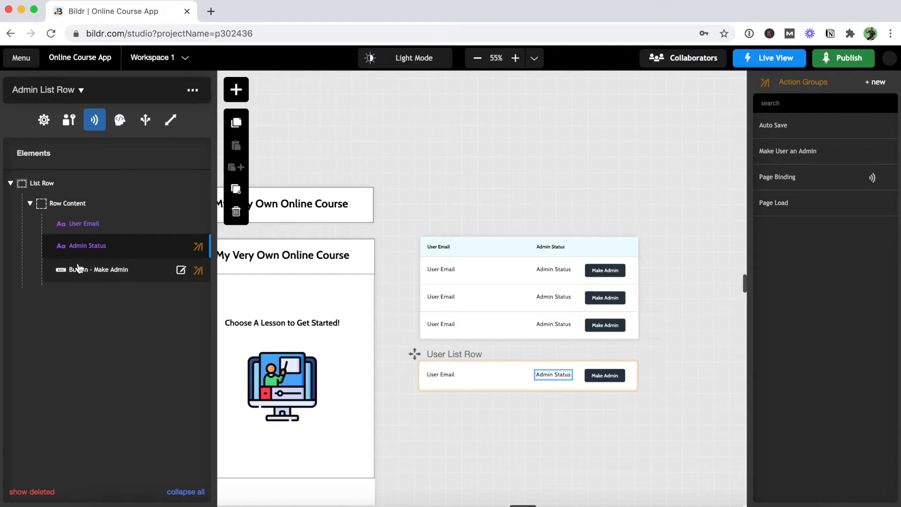
{"action": "left_click", "coordinate": [181, 270]}
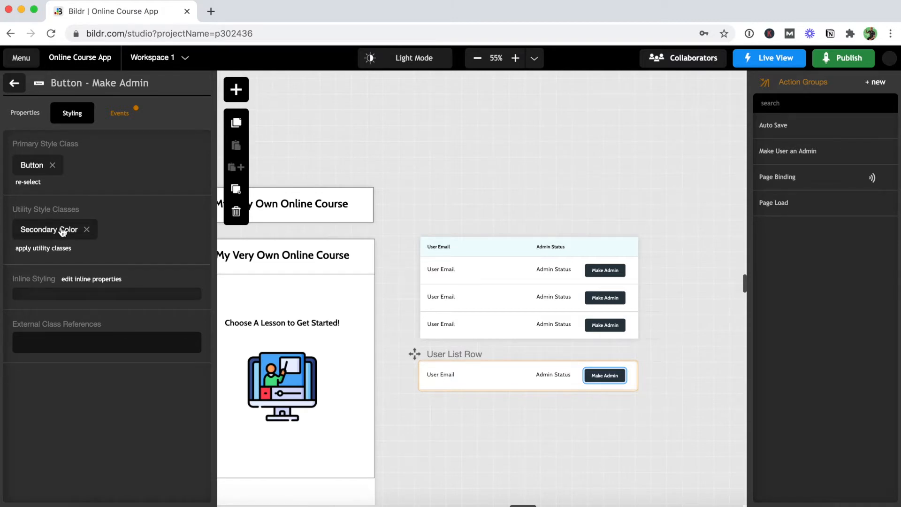
{"action": "left_click", "coordinate": [25, 113]}
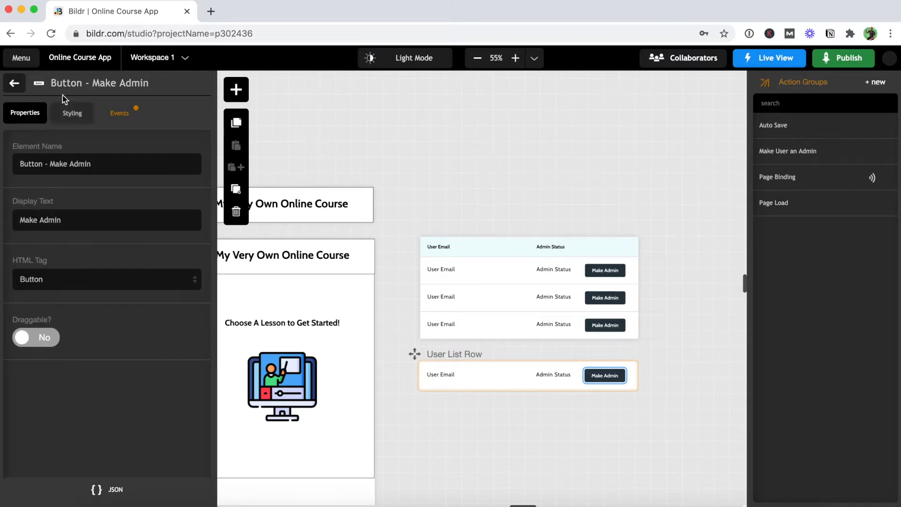
{"action": "left_click", "coordinate": [15, 85]}
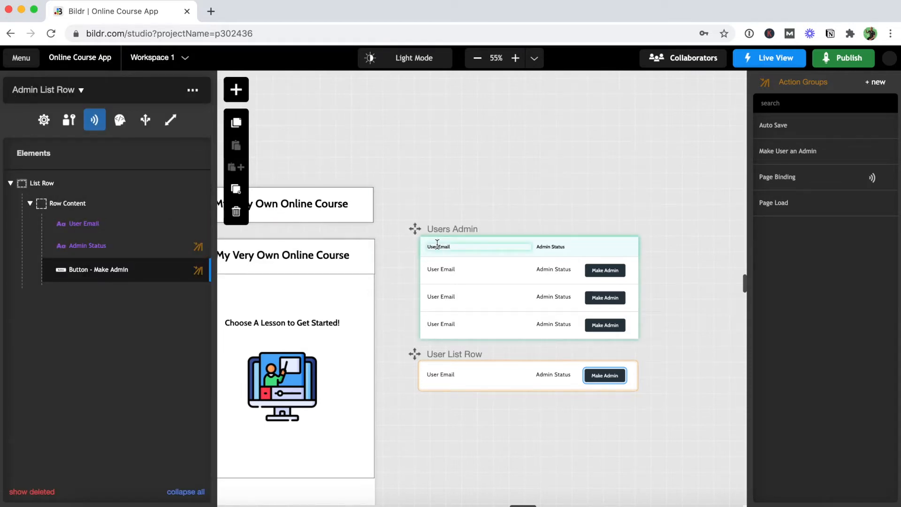
{"action": "left_click", "coordinate": [437, 244]}
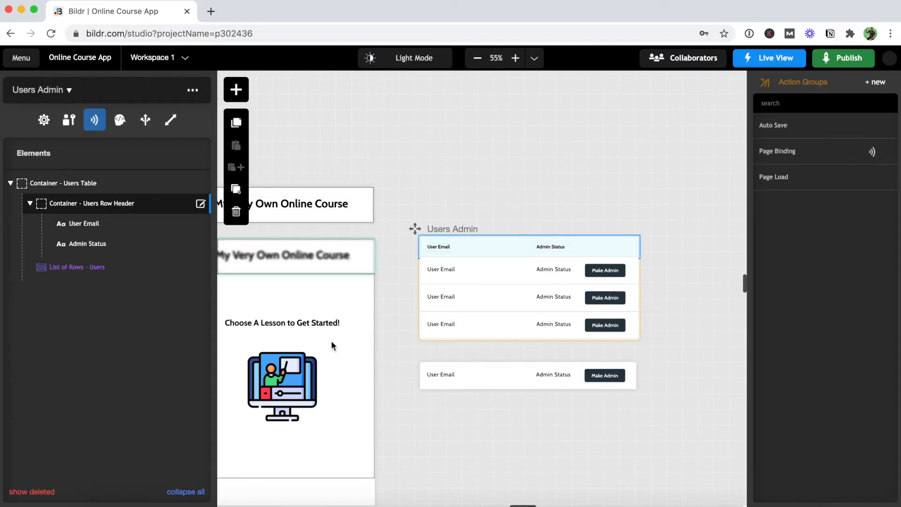
{"action": "left_click", "coordinate": [434, 391]}
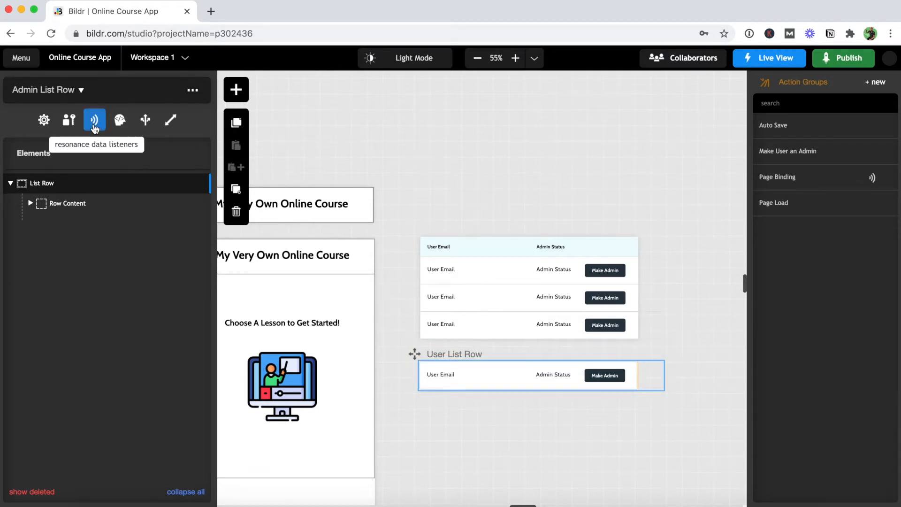
- Check the Admin List Row's data listeners and page styling, then move to the Users Admin table
{"action": "left_click", "coordinate": [94, 121]}
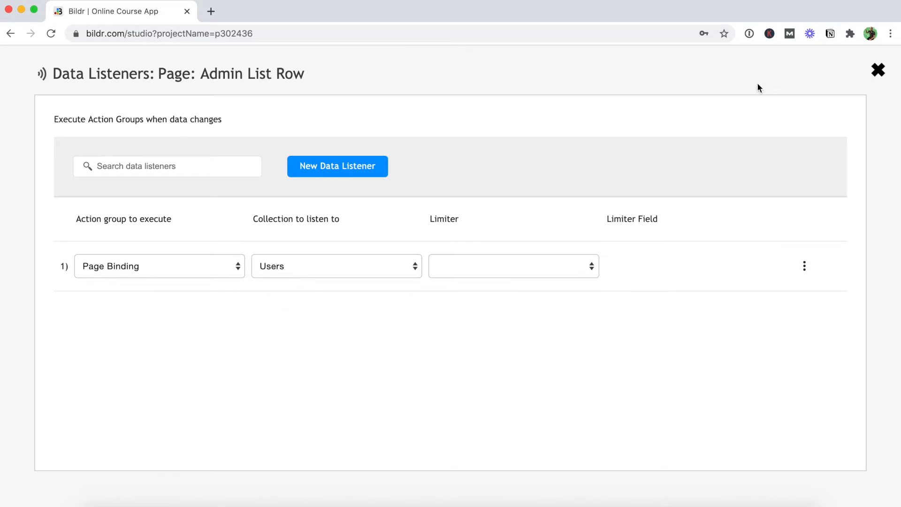
{"action": "left_click", "coordinate": [878, 71]}
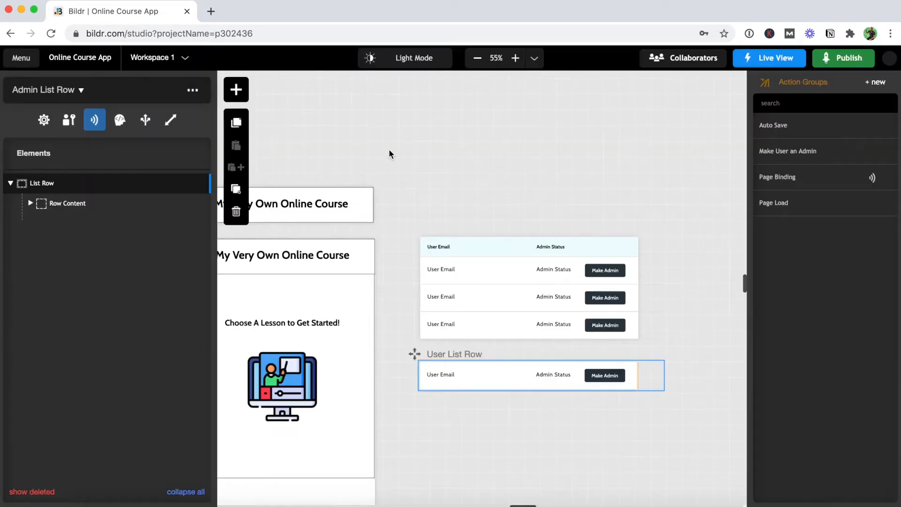
{"action": "left_click", "coordinate": [69, 119]}
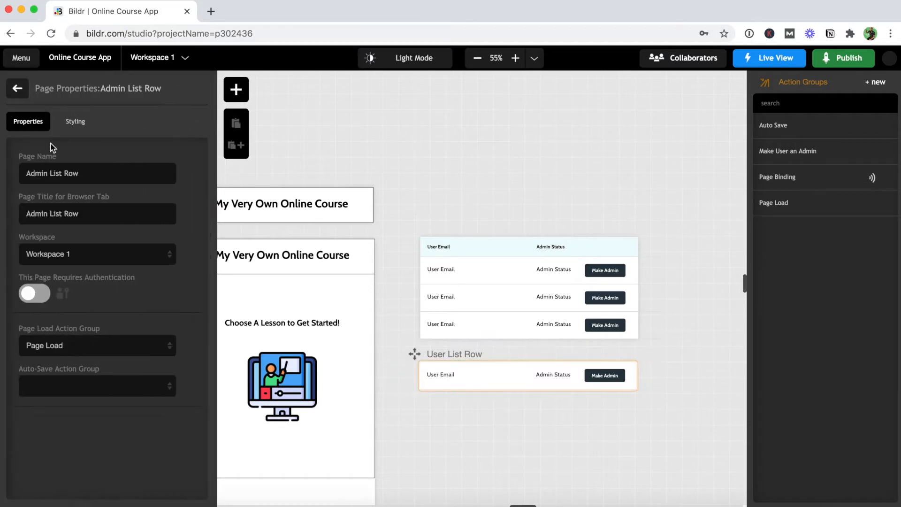
{"action": "left_click", "coordinate": [75, 121]}
{"action": "left_click", "coordinate": [18, 88]}
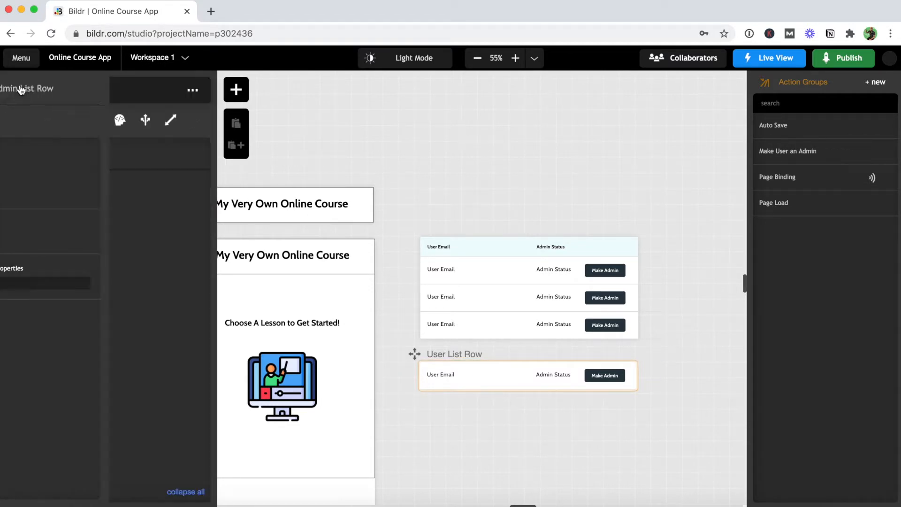
{"action": "left_click", "coordinate": [474, 275]}
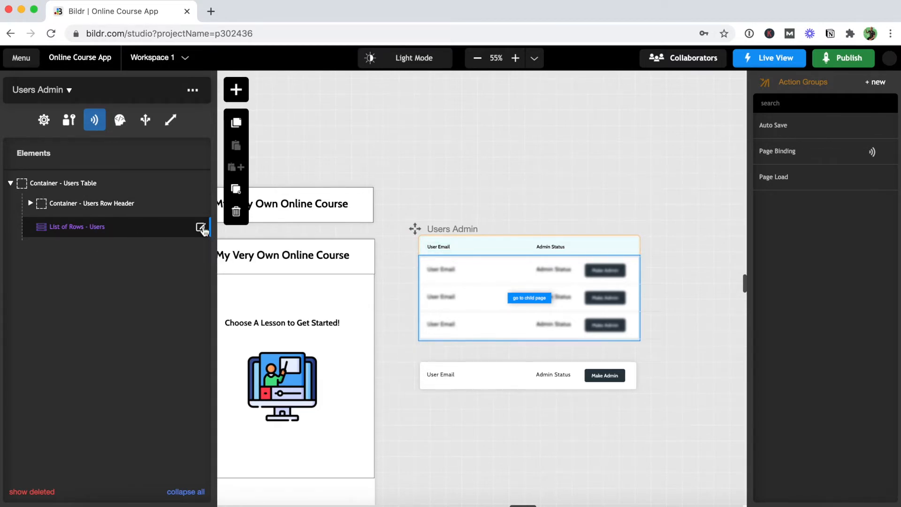
{"action": "left_click", "coordinate": [201, 228]}
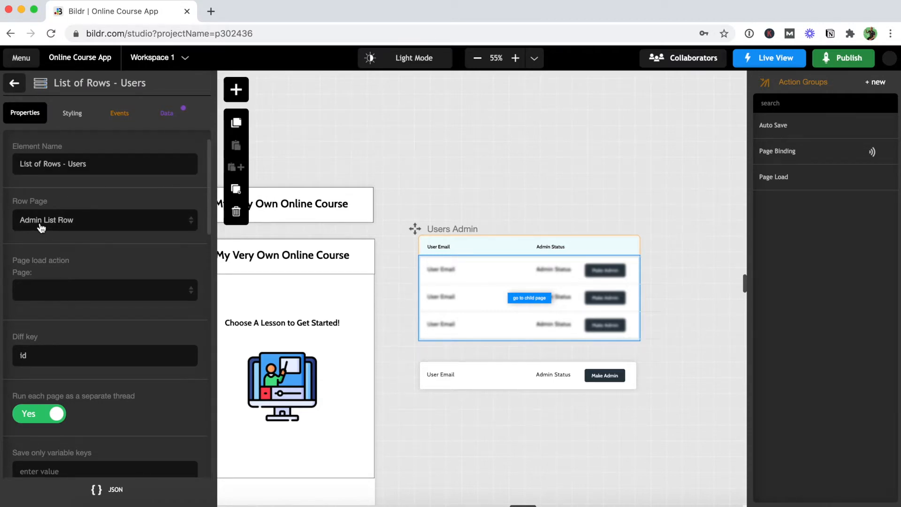
{"action": "left_click", "coordinate": [172, 121]}
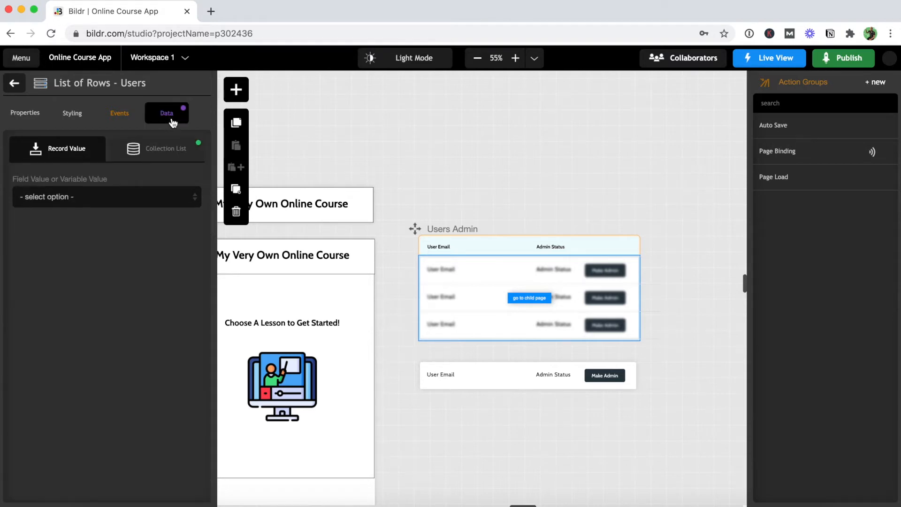
{"action": "left_click", "coordinate": [167, 155]}
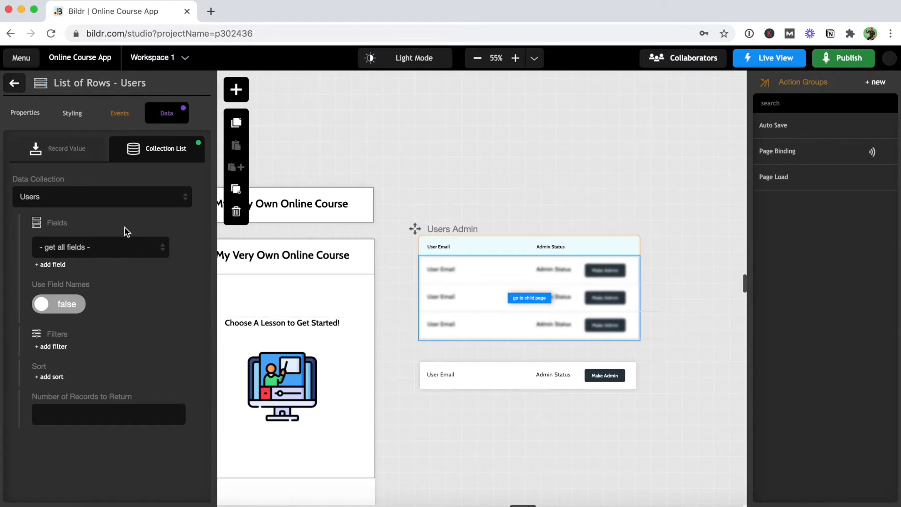
{"action": "left_click", "coordinate": [15, 85]}
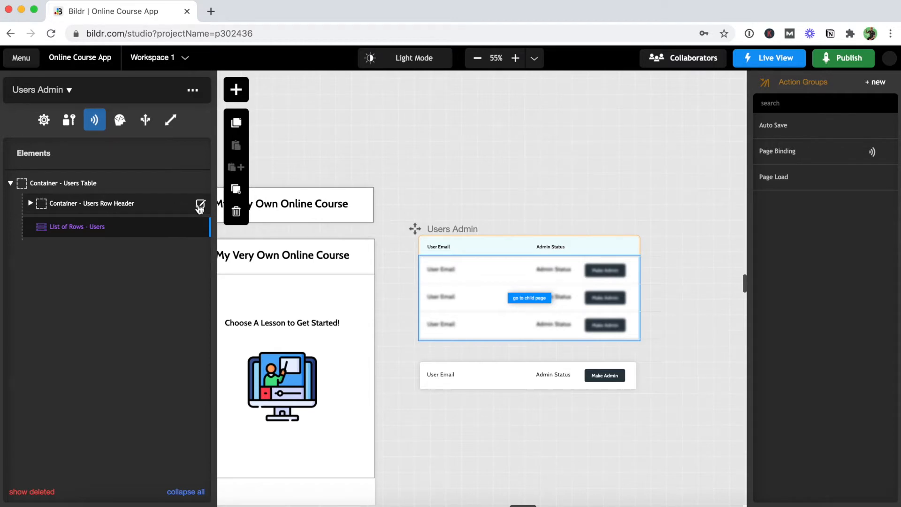
- Inspect the Users Table styling, then open Users Row Header's flex-row, 20px padding, #eefbfb styling
{"action": "left_click", "coordinate": [201, 184]}
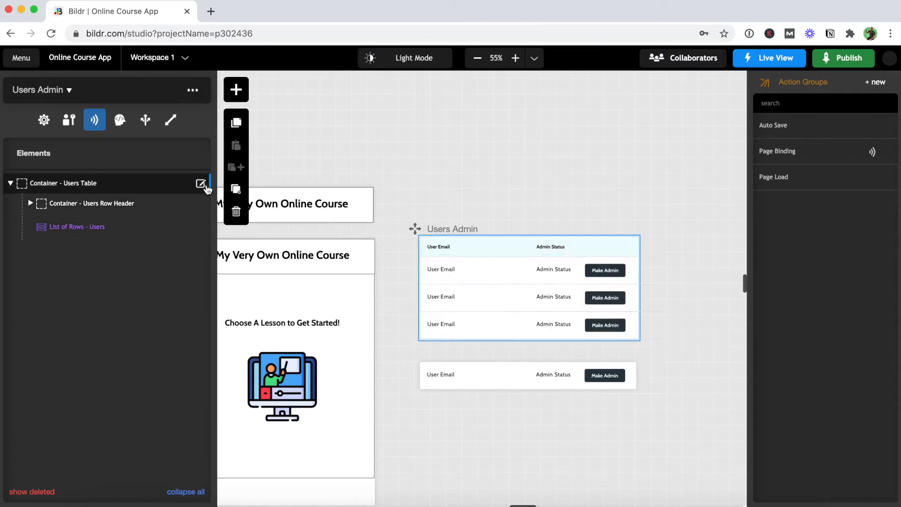
{"action": "left_click", "coordinate": [202, 185]}
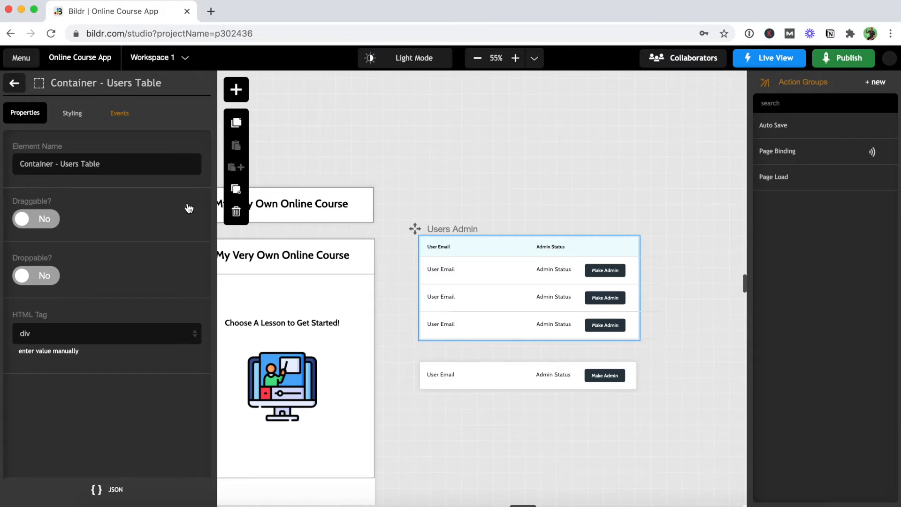
{"action": "left_click", "coordinate": [72, 114]}
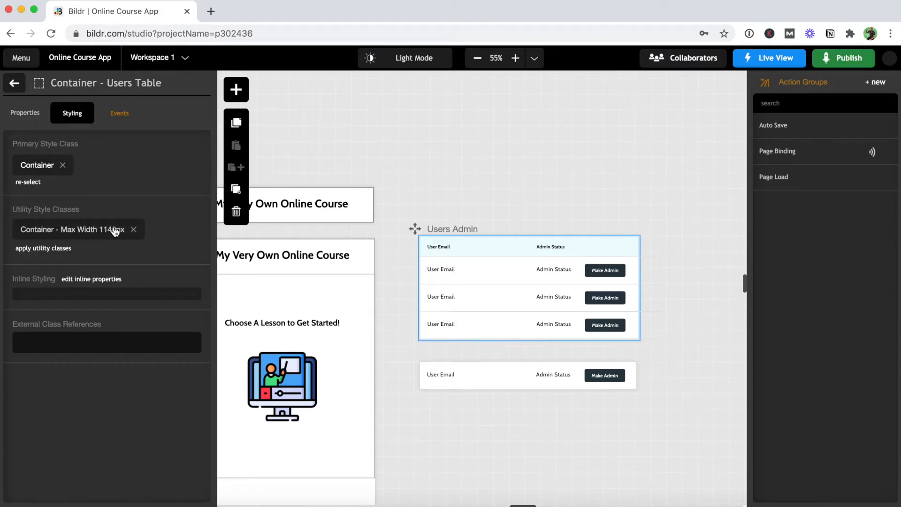
{"action": "left_click", "coordinate": [15, 84]}
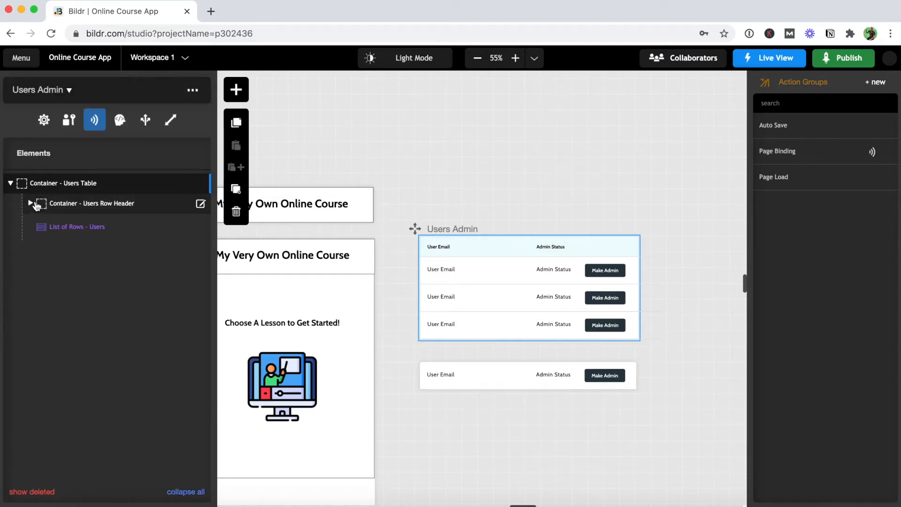
{"action": "left_click", "coordinate": [30, 203]}
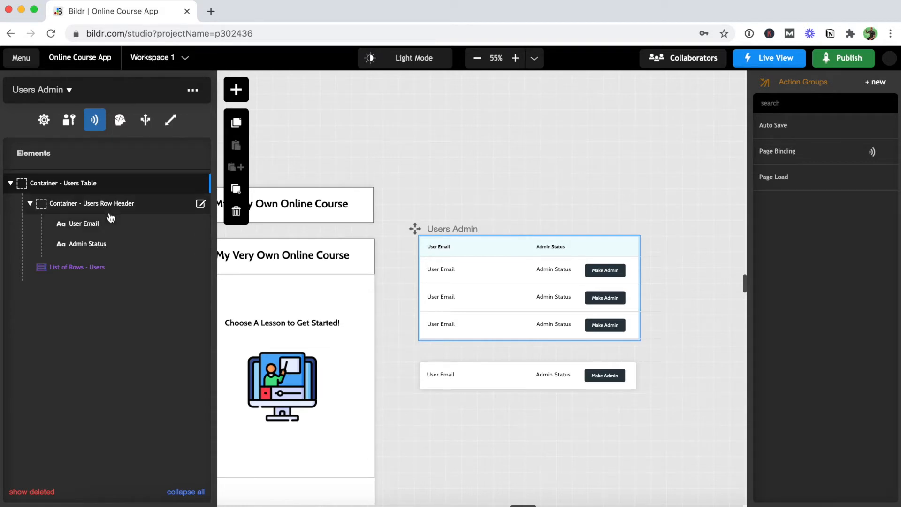
{"action": "left_click", "coordinate": [201, 203]}
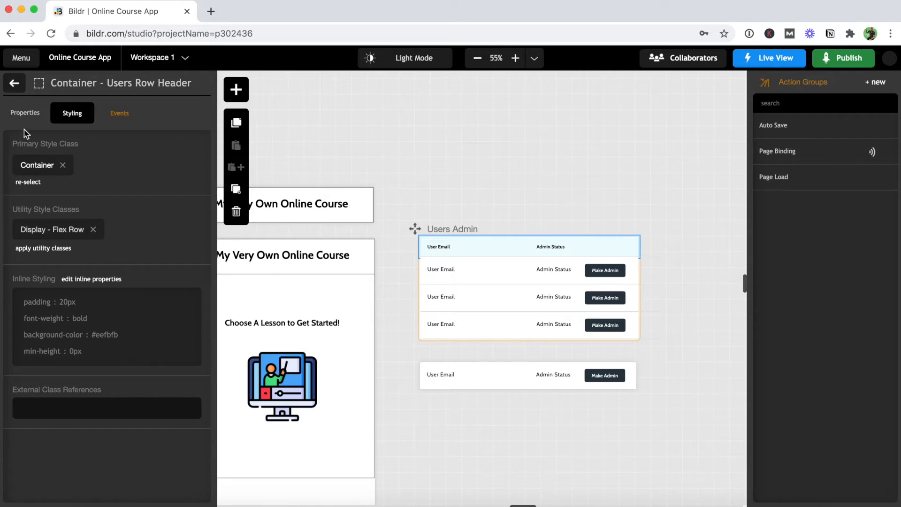
- Check the User Email (300px) and Admin Status (100px) header column widths
{"action": "left_click", "coordinate": [14, 88]}
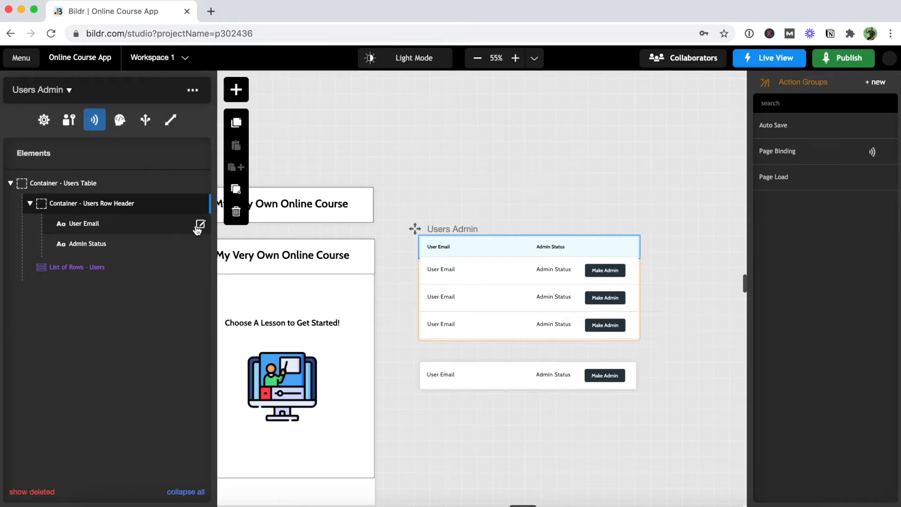
{"action": "left_click", "coordinate": [201, 230]}
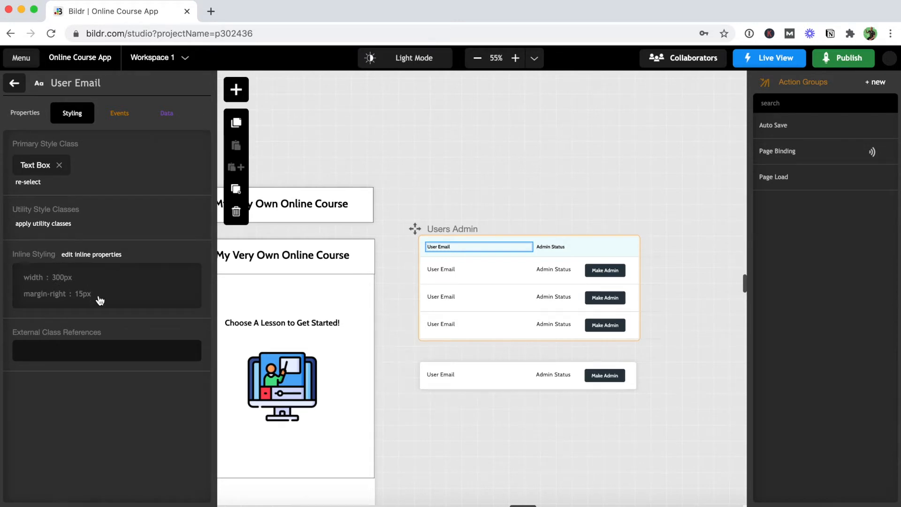
{"action": "left_click", "coordinate": [14, 83]}
{"action": "mouse_move", "coordinate": [155, 249]}
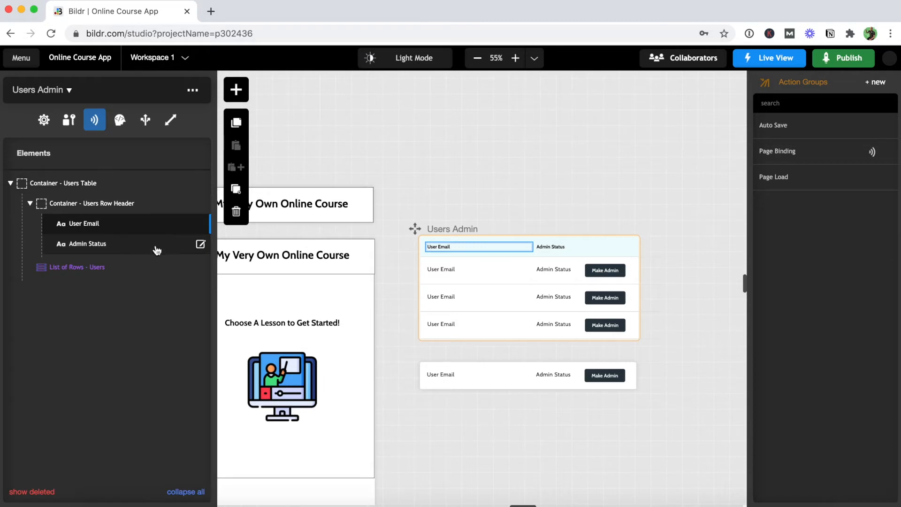
{"action": "left_click", "coordinate": [200, 245]}
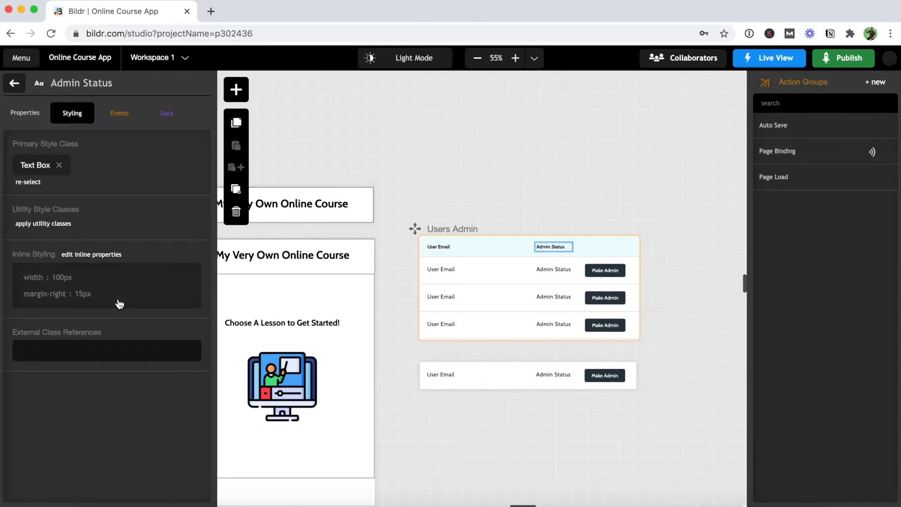
{"action": "left_click", "coordinate": [19, 83]}
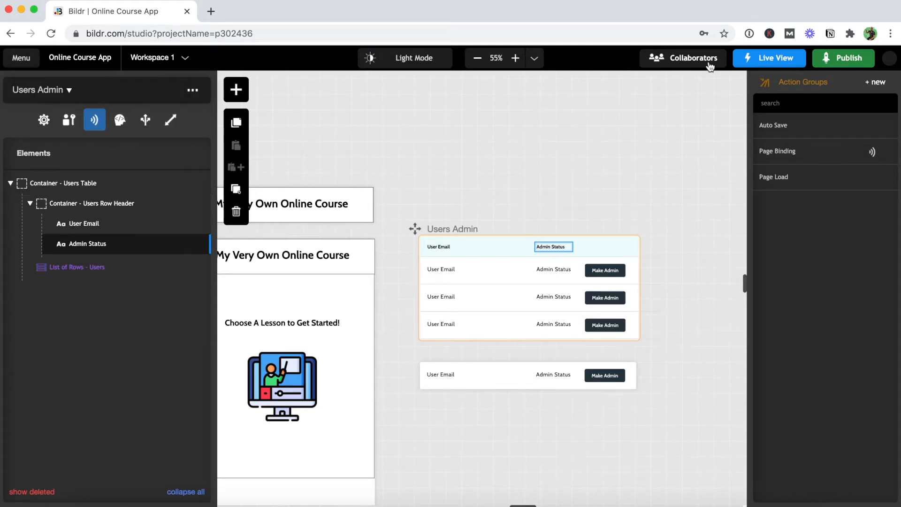
- Open and close the Users Admin page properties, returning to the element tree
{"action": "mouse_move", "coordinate": [751, 62]}
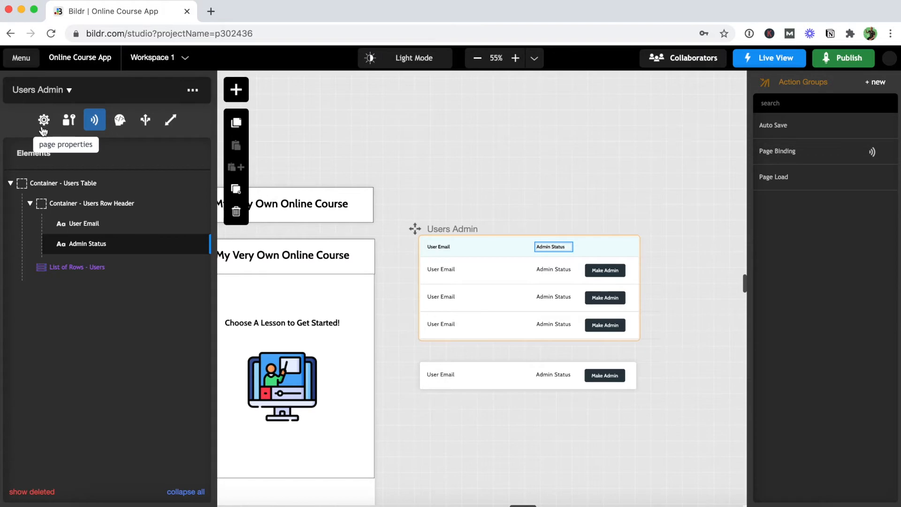
{"action": "left_click", "coordinate": [42, 126]}
{"action": "left_click", "coordinate": [19, 89]}
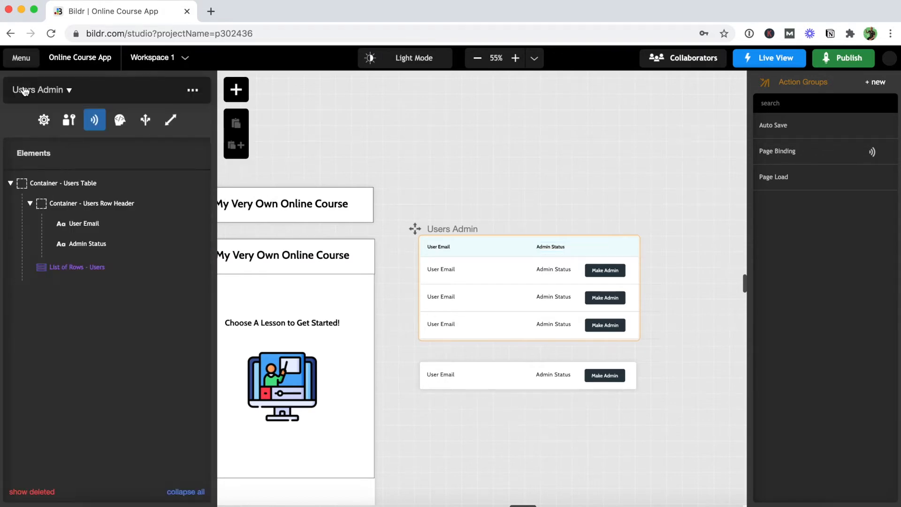
- Review the project's URL routes, including /users_admin, and close the project settings
{"action": "left_click", "coordinate": [143, 121]}
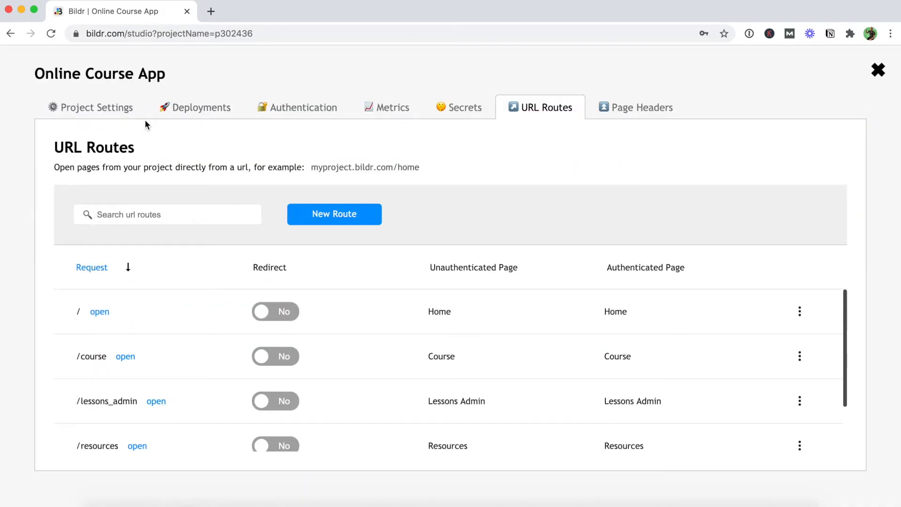
{"action": "scroll", "coordinate": [187, 382], "scroll_direction": "down", "scroll_amount": 3}
{"action": "left_click", "coordinate": [878, 70]}
{"action": "mouse_move", "coordinate": [778, 67]}
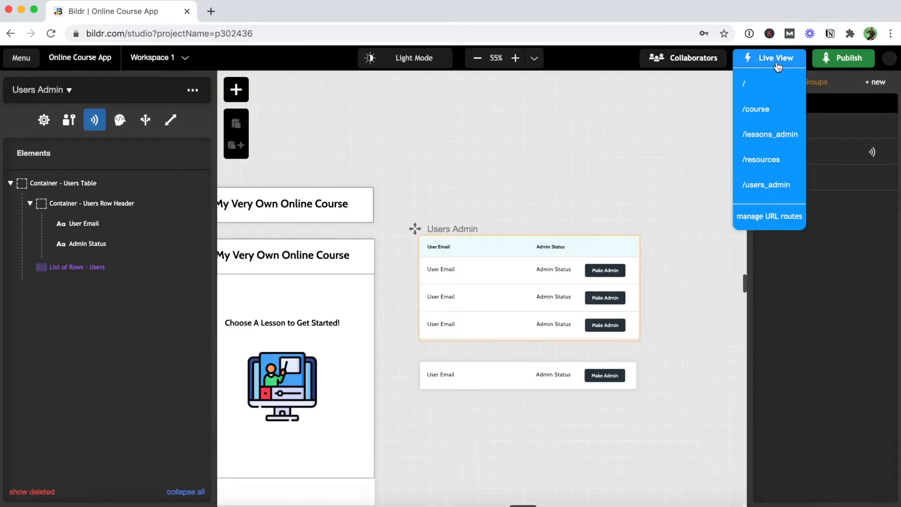
- Open the live /users_admin page, confirm all three users show Admin Status 0, and return to the studio
{"action": "left_click", "coordinate": [775, 184]}
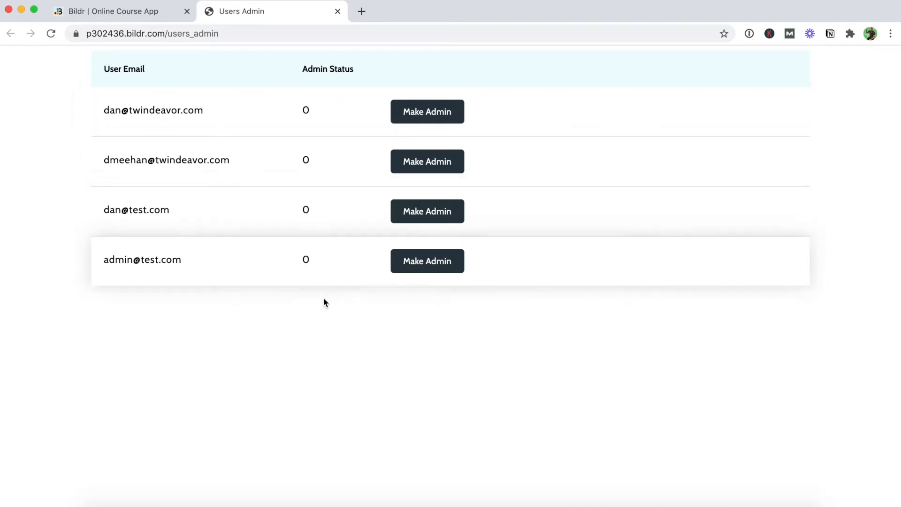
{"action": "left_click", "coordinate": [408, 265]}
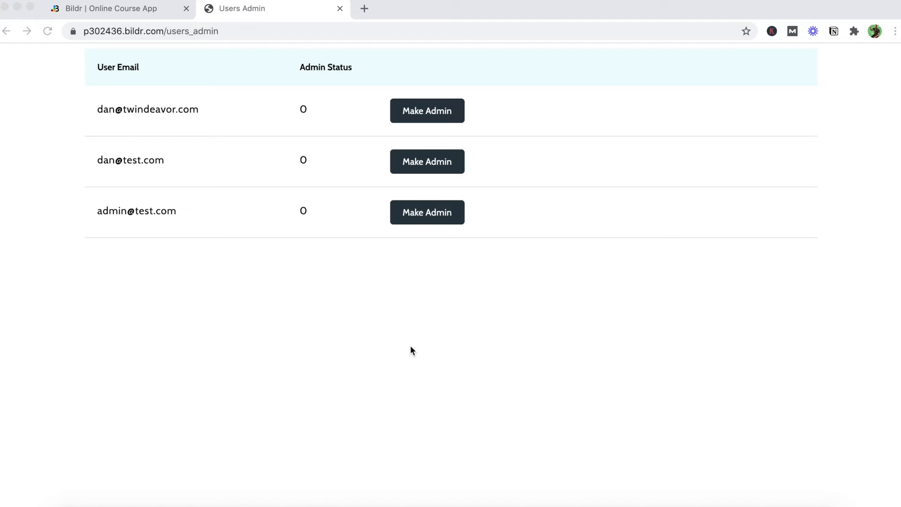
{"action": "left_click", "coordinate": [124, 13]}
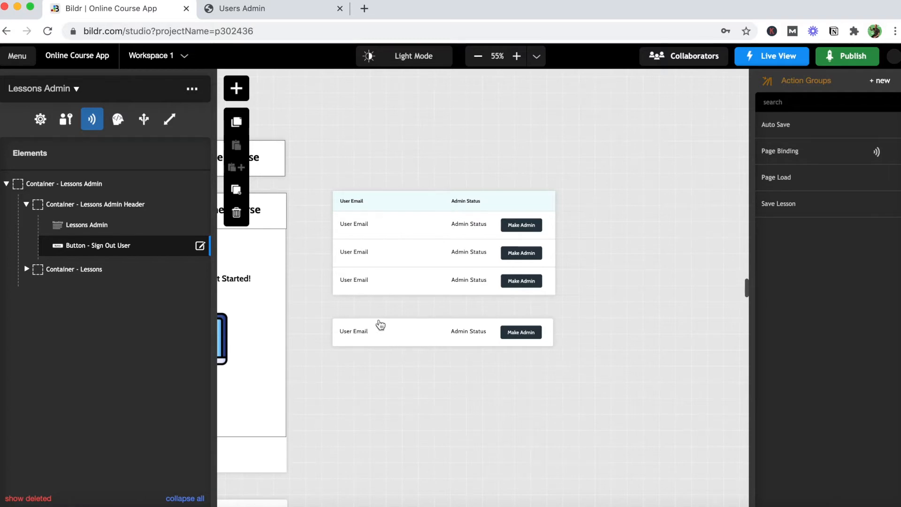
{"action": "left_click", "coordinate": [258, 15]}
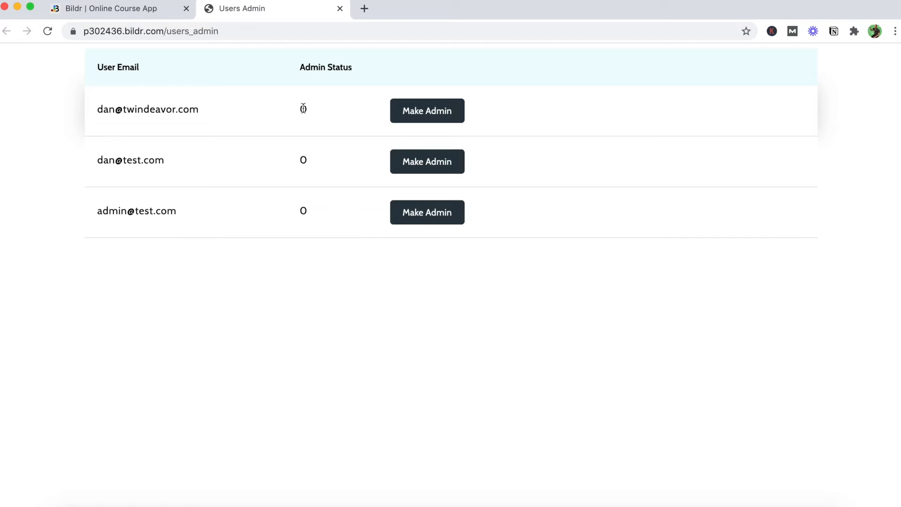
{"action": "left_click", "coordinate": [147, 12]}
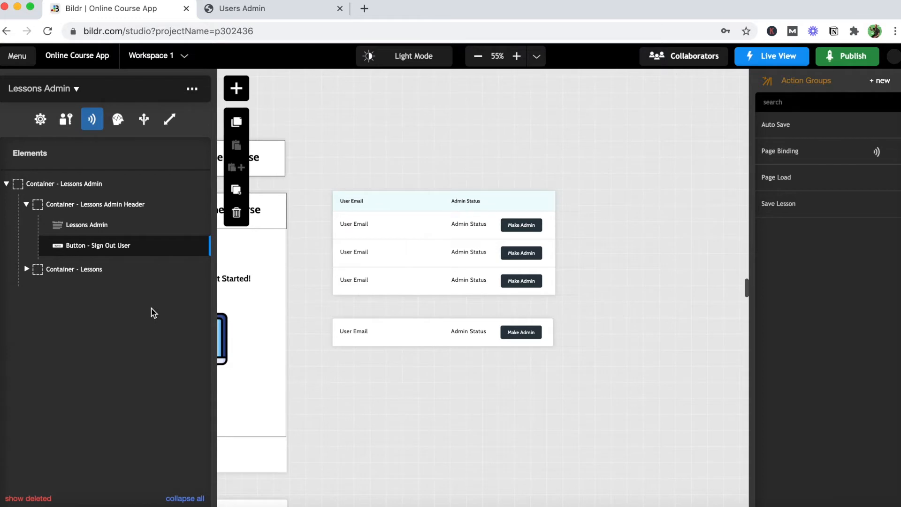
- Set the Admin Status text's Make Editable? property to Yes
{"action": "left_click", "coordinate": [462, 333]}
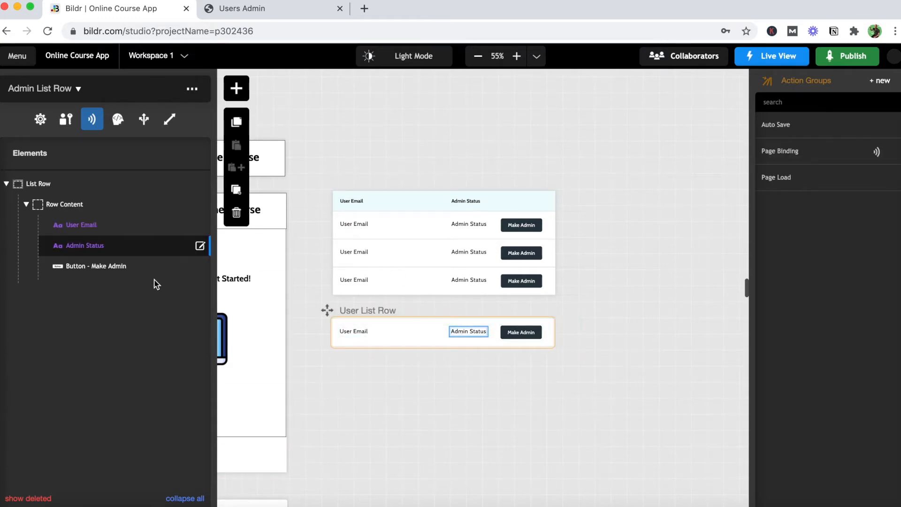
{"action": "left_click", "coordinate": [199, 248]}
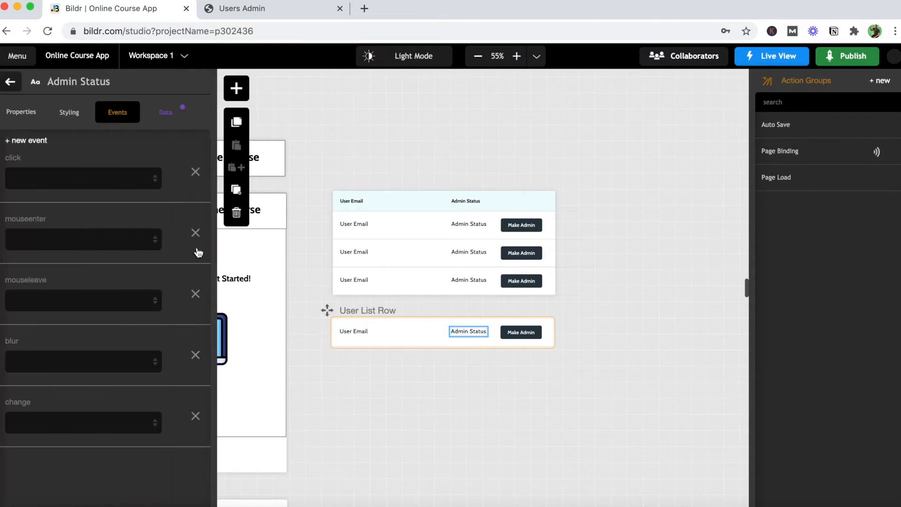
{"action": "left_click", "coordinate": [27, 117]}
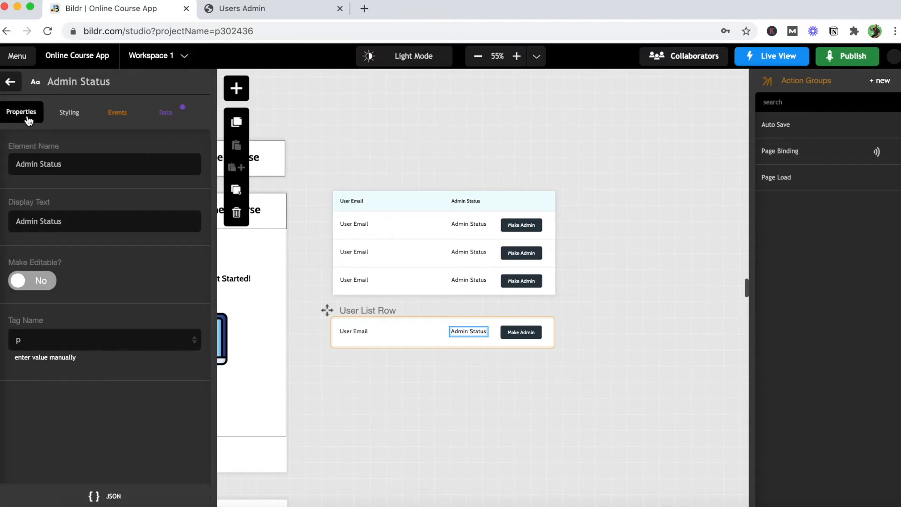
{"action": "left_click", "coordinate": [33, 284]}
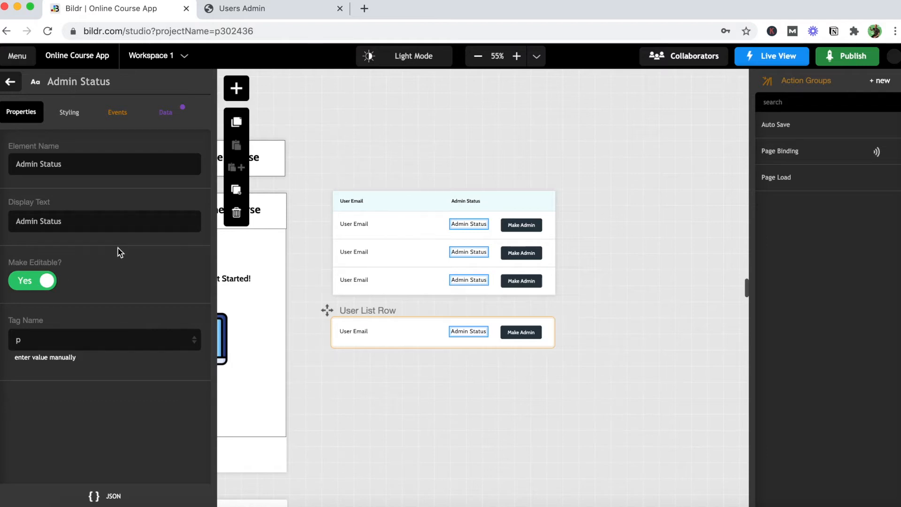
- Make the Admin Status blur event run the Auto Save action group
{"action": "left_click", "coordinate": [132, 117]}
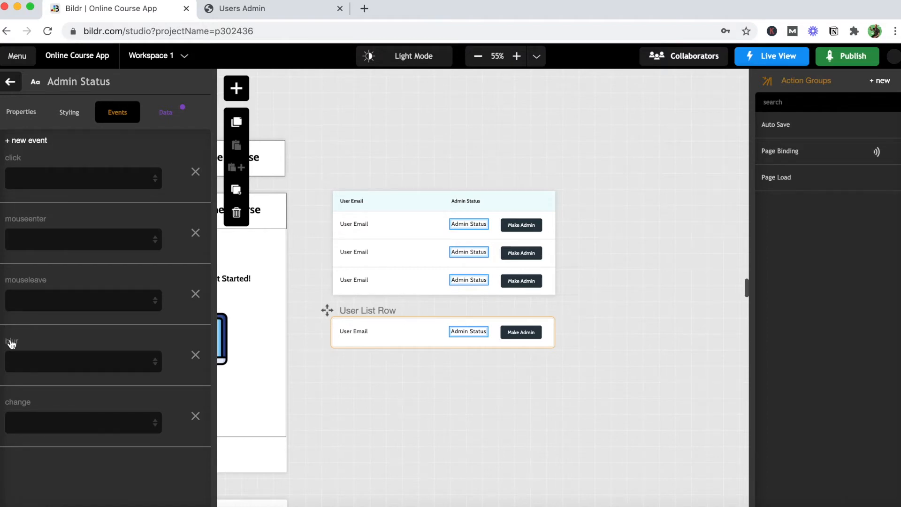
{"action": "left_click", "coordinate": [26, 363]}
{"action": "left_click", "coordinate": [29, 383]}
{"action": "left_click", "coordinate": [30, 370]}
{"action": "left_click", "coordinate": [32, 384]}
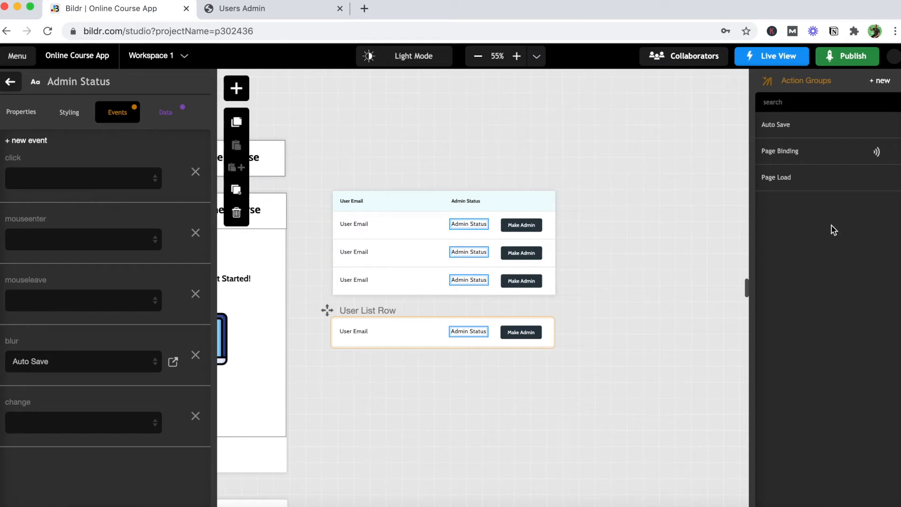
- Create a new action group named 'Make User an Admin'
{"action": "left_click", "coordinate": [882, 82]}
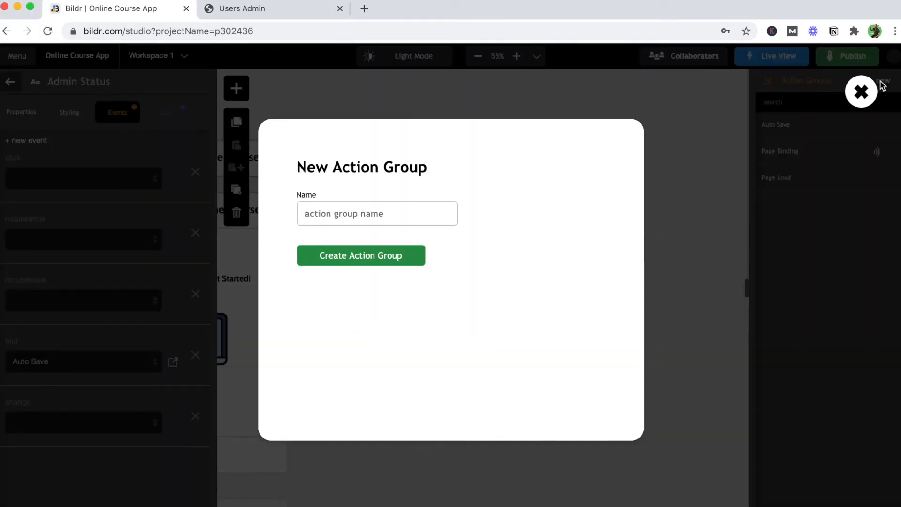
{"action": "type", "text": "Make "}
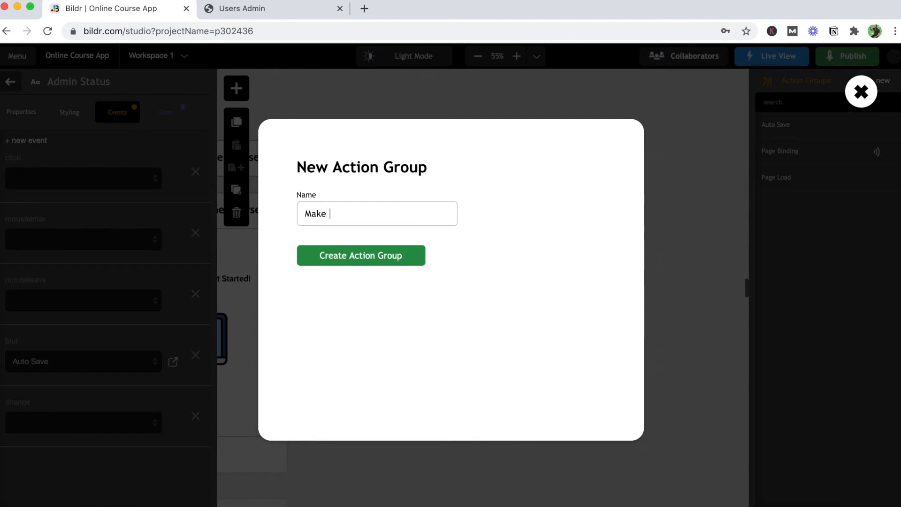
{"action": "type", "text": "User anAd"}
{"action": "key", "text": "BackSpace"}
{"action": "key", "text": "BackSpace"}
{"action": "type", "text": "A"}
{"action": "key", "text": "BackSpace"}
{"action": "type", "text": "Admin"}
{"action": "key", "text": "BackSpace"}
{"action": "type", "text": "in"}
{"action": "left_click", "coordinate": [399, 261]}
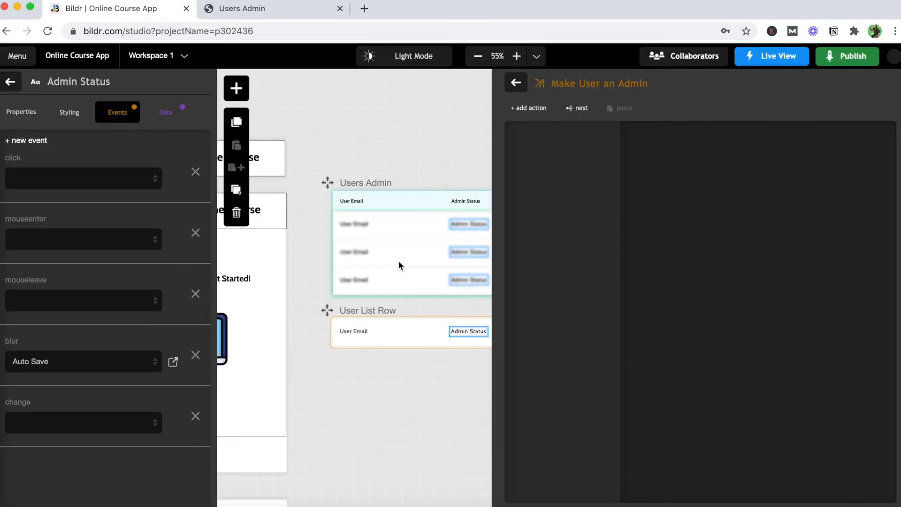
- Add an Element - set value action that sets the Admin Status element to 1
{"action": "left_click", "coordinate": [535, 119]}
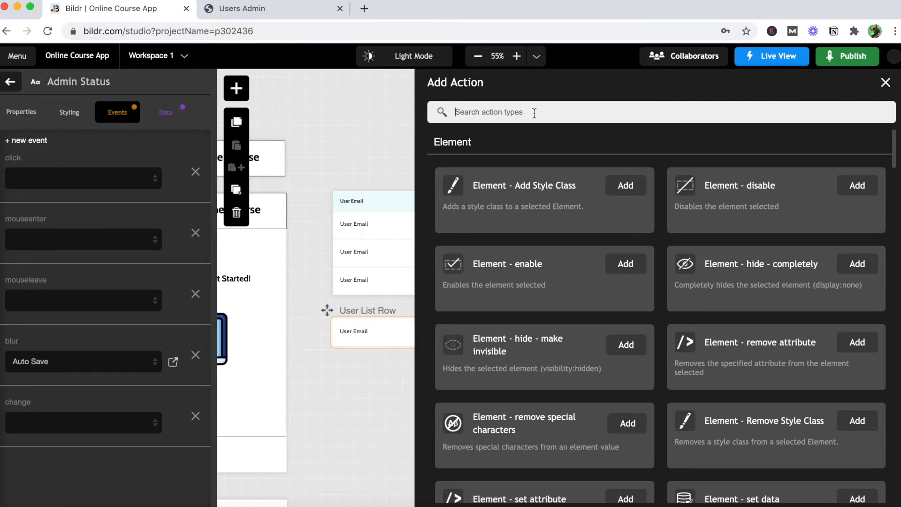
{"action": "type", "text": "set"}
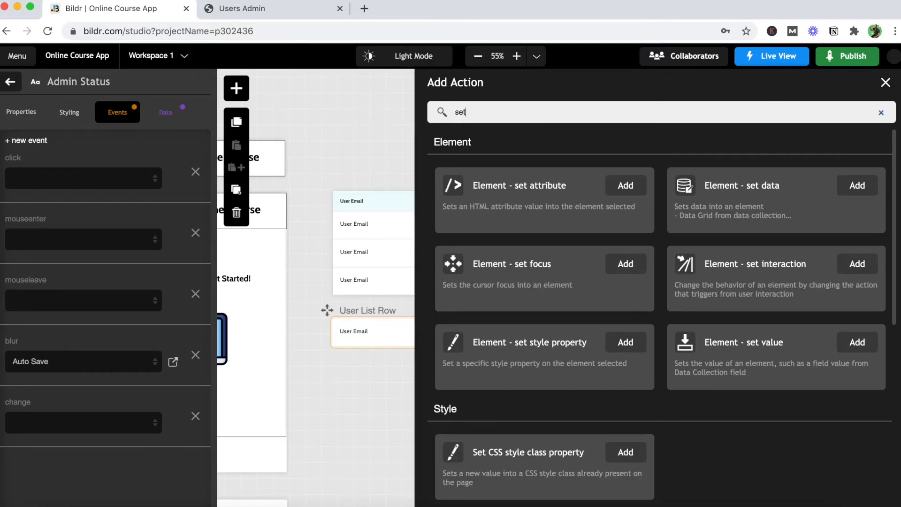
{"action": "left_click", "coordinate": [857, 342]}
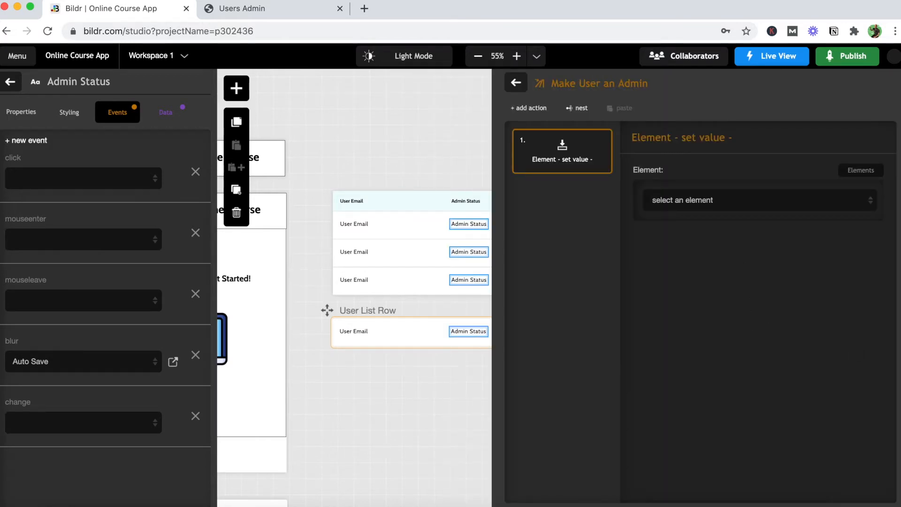
{"action": "left_click", "coordinate": [741, 202]}
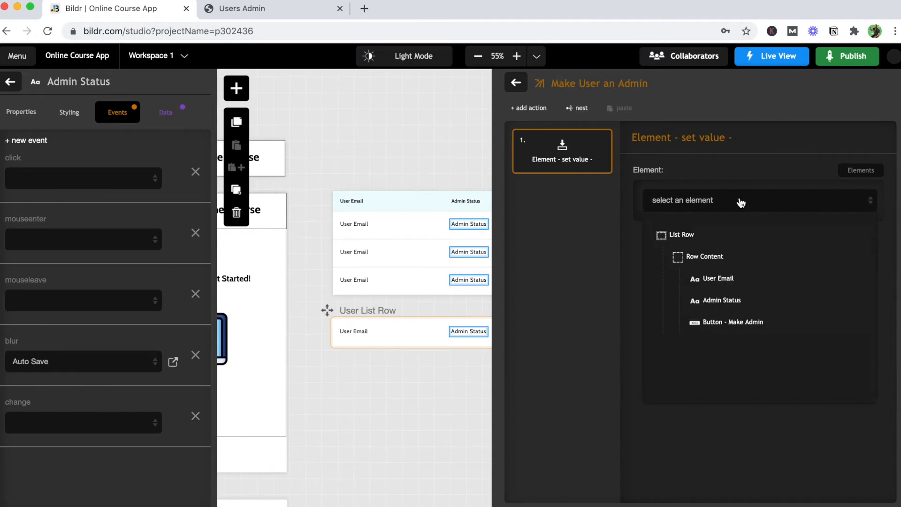
{"action": "left_click", "coordinate": [741, 303]}
{"action": "left_click", "coordinate": [674, 276]}
{"action": "type", "text": "1"}
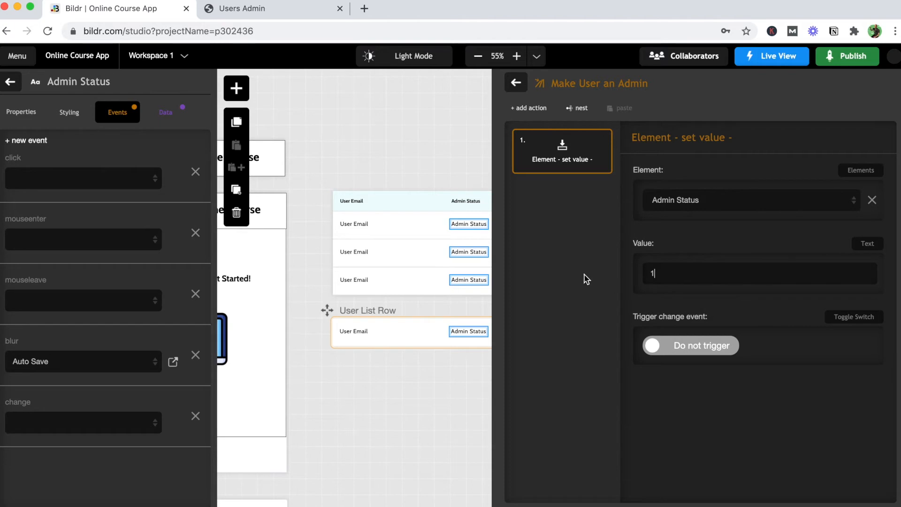
{"action": "left_click", "coordinate": [538, 108]}
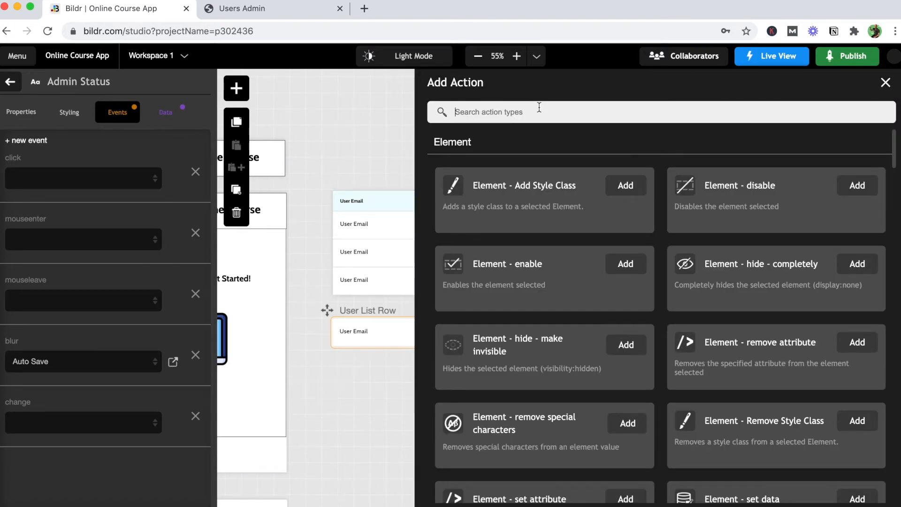
- Add a 'Data - update record' step on the Users collection, setting Admin Status to 1
{"action": "left_click", "coordinate": [540, 107]}
{"action": "type", "text": "data"}
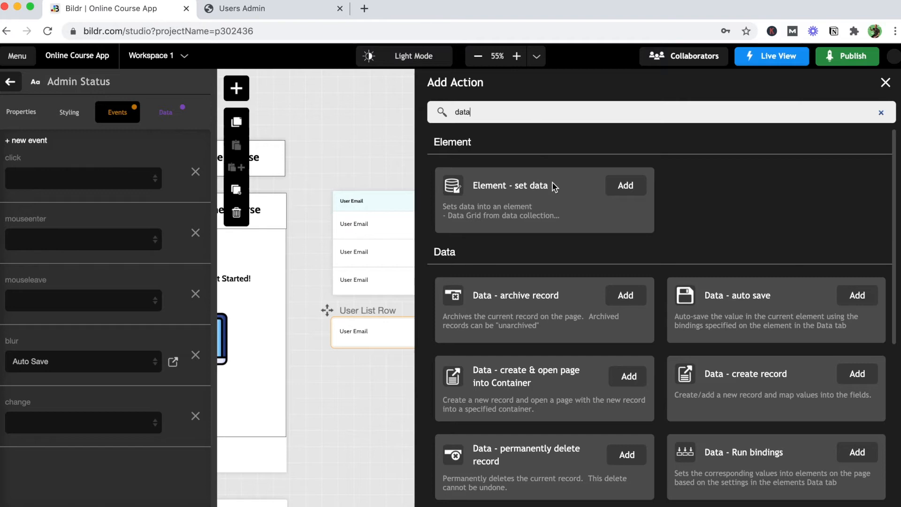
{"action": "scroll", "coordinate": [581, 247], "scroll_direction": "down", "scroll_amount": 5}
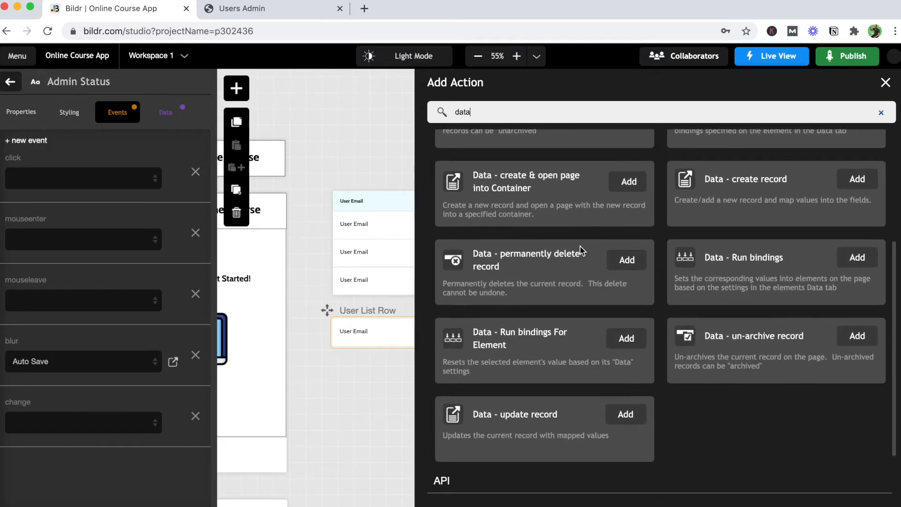
{"action": "left_click", "coordinate": [628, 413]}
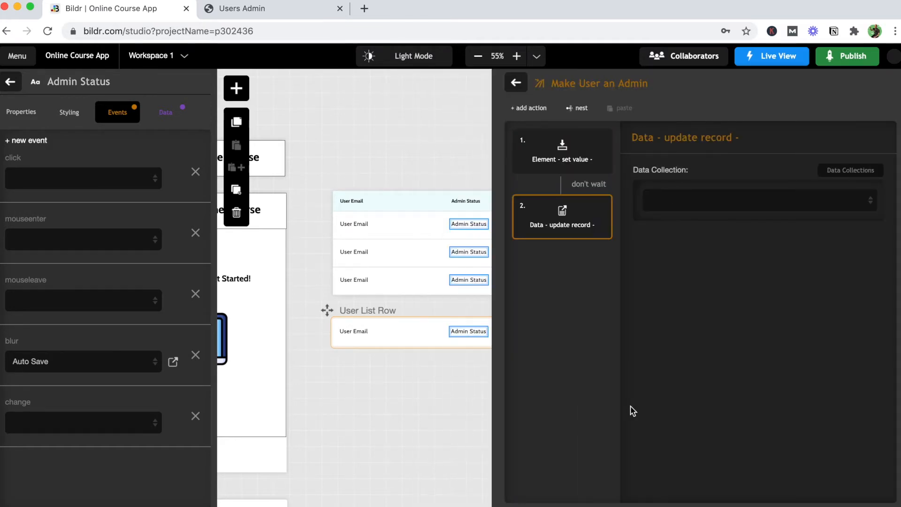
{"action": "left_click", "coordinate": [725, 210]}
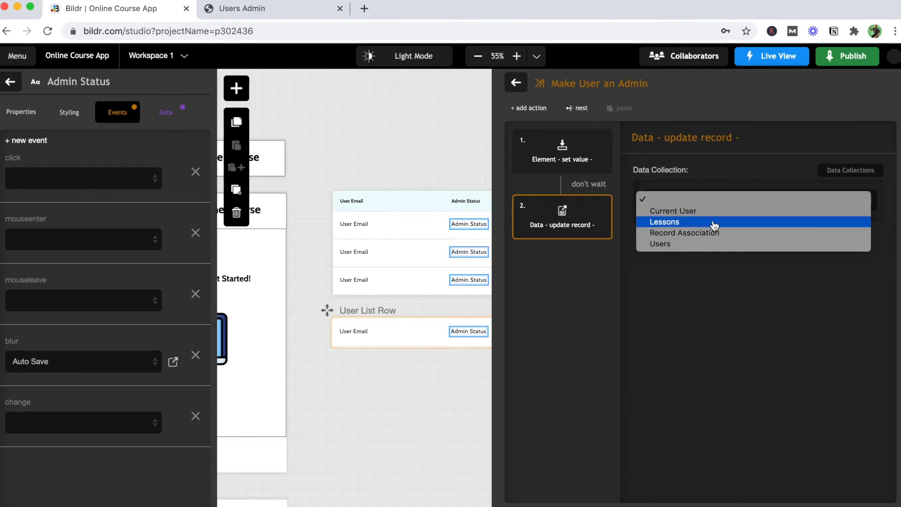
{"action": "left_click", "coordinate": [712, 245]}
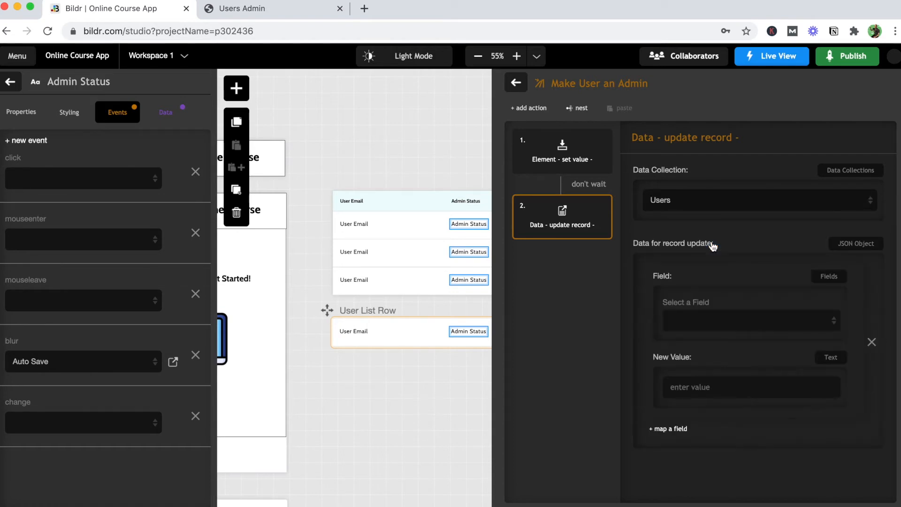
{"action": "left_click", "coordinate": [703, 324]}
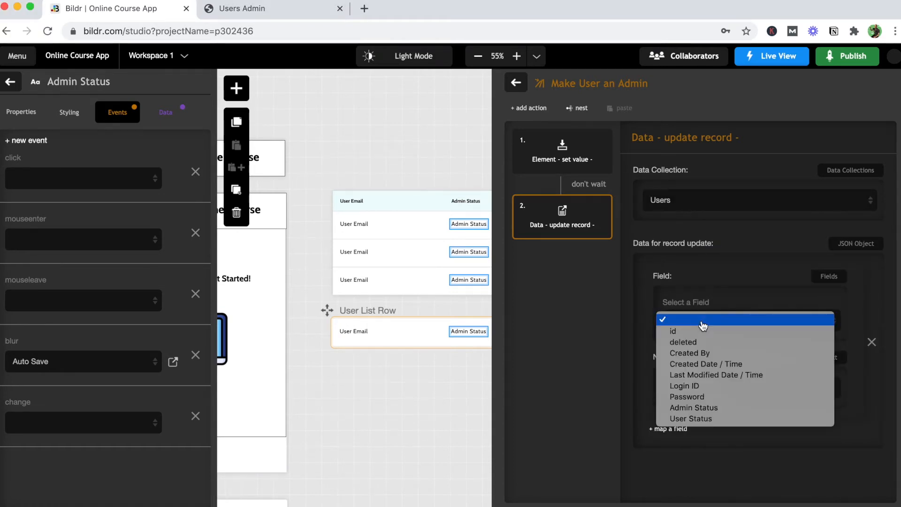
{"action": "left_click", "coordinate": [704, 408]}
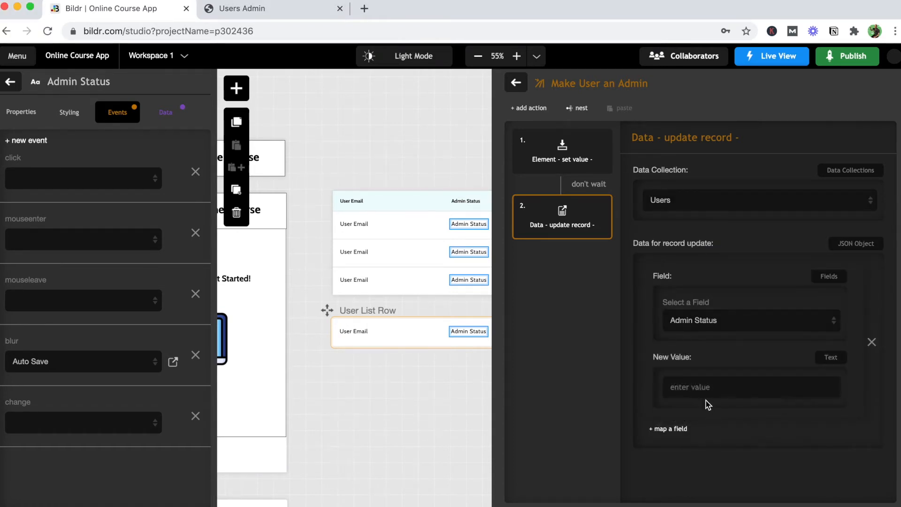
{"action": "type", "text": "1"}
- Match the record by id From Variable 'id' and make the step wait for step one
{"action": "left_click", "coordinate": [668, 433]}
{"action": "scroll", "coordinate": [665, 430], "scroll_direction": "down", "scroll_amount": 5}
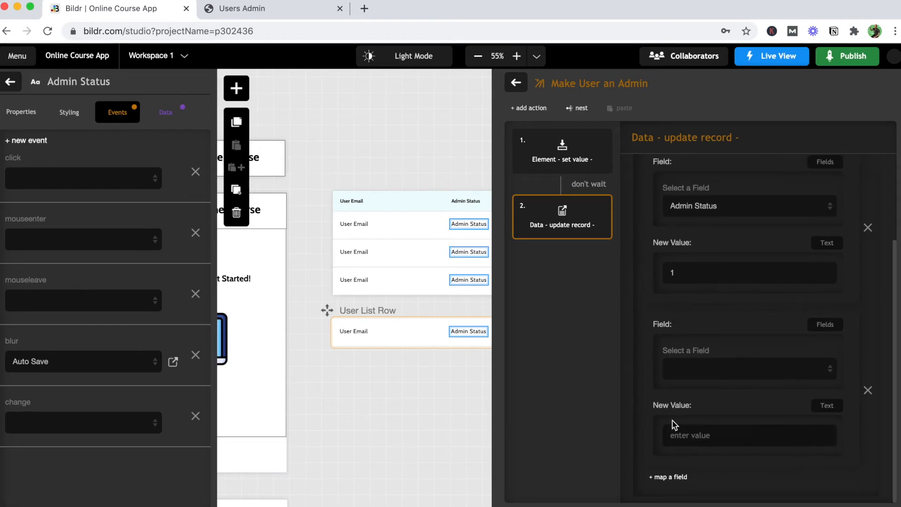
{"action": "left_click", "coordinate": [700, 368]}
{"action": "left_click", "coordinate": [700, 379]}
{"action": "left_click", "coordinate": [834, 414]}
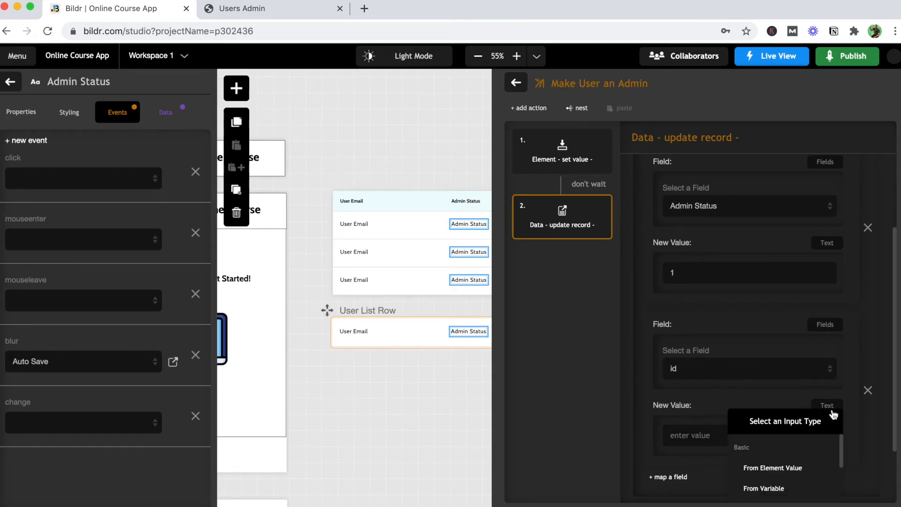
{"action": "scroll", "coordinate": [833, 412], "scroll_direction": "down", "scroll_amount": 2}
{"action": "left_click", "coordinate": [805, 410]}
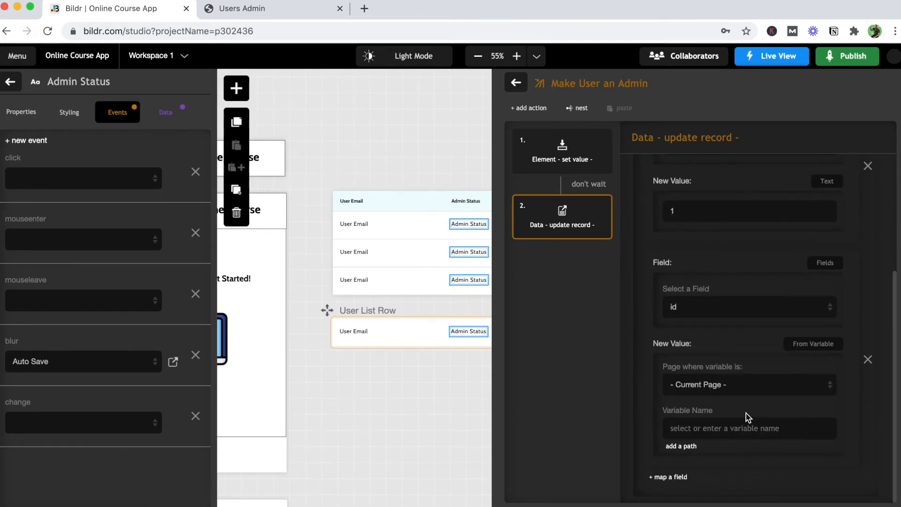
{"action": "left_click", "coordinate": [704, 430]}
{"action": "type", "text": "id"}
{"action": "left_click", "coordinate": [600, 186]}
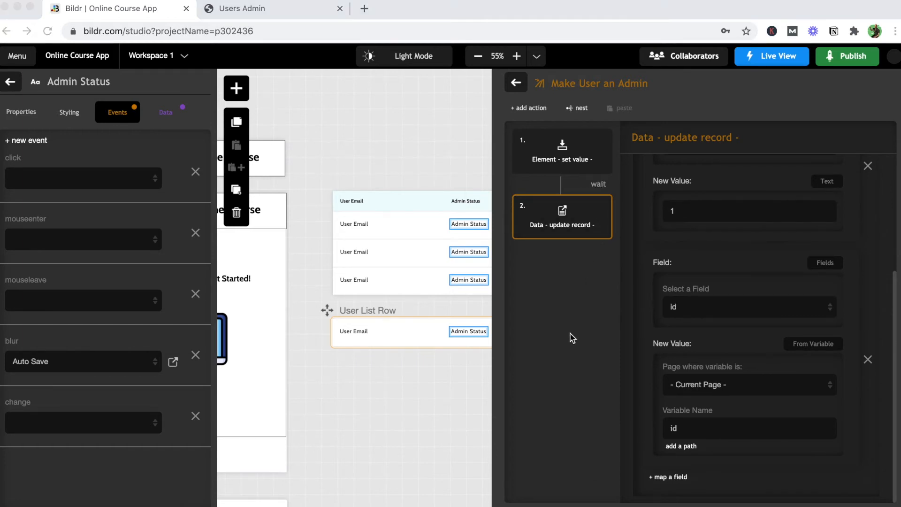
- Set Button - Make Admin's click event to run the 'Make User an Admin' action group
{"action": "left_click", "coordinate": [13, 84]}
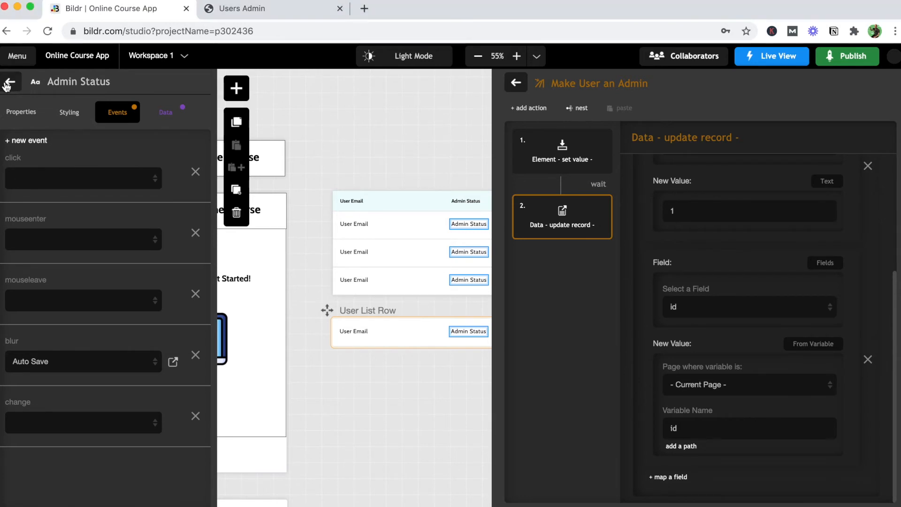
{"action": "left_click", "coordinate": [7, 84]}
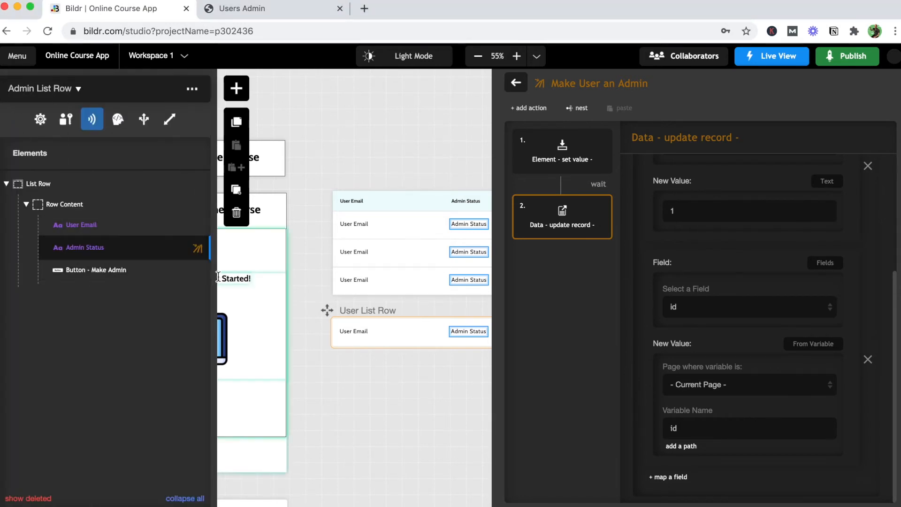
{"action": "left_click", "coordinate": [204, 271]}
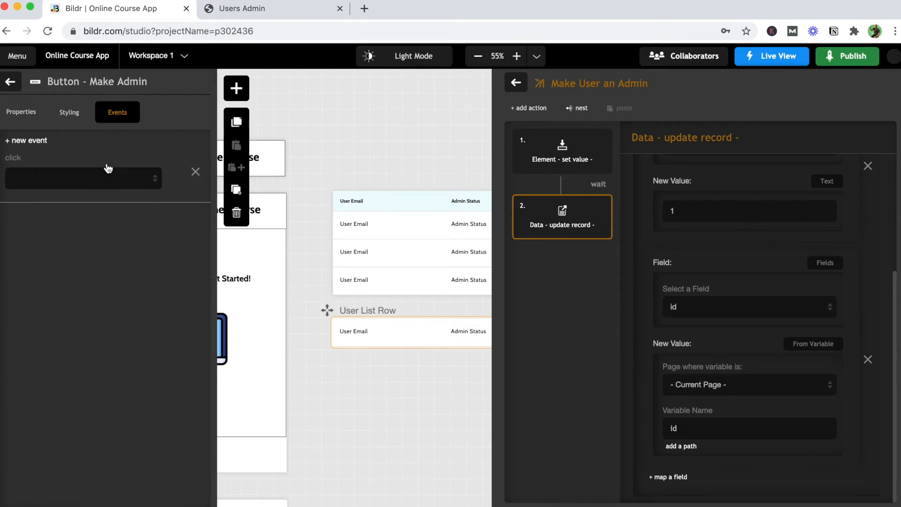
{"action": "left_click", "coordinate": [101, 178]}
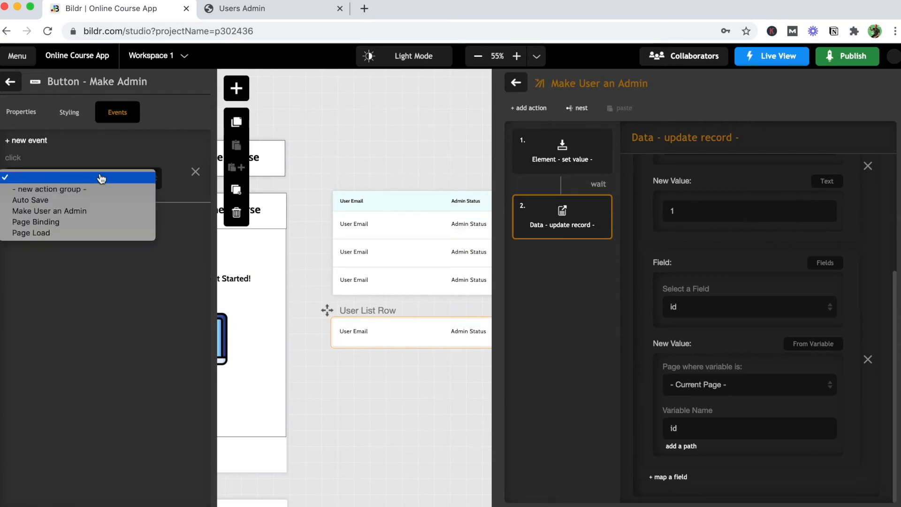
{"action": "left_click", "coordinate": [83, 212]}
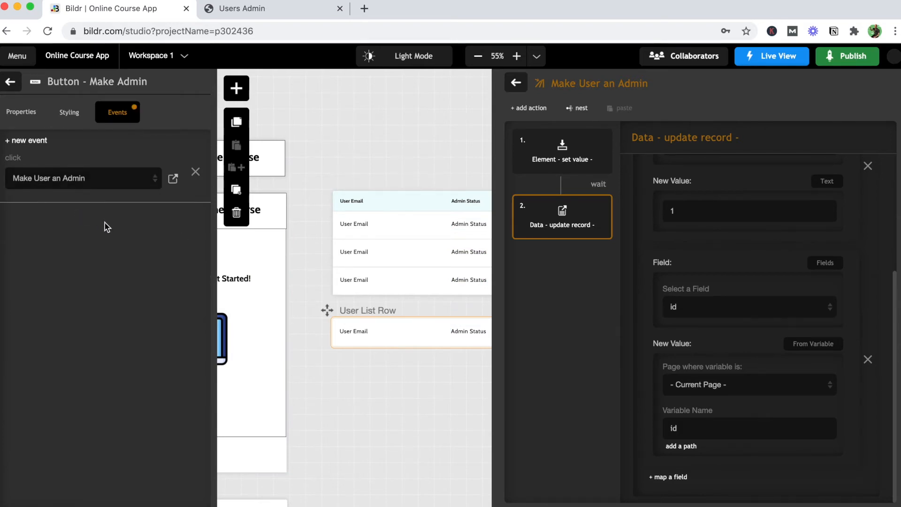
- Reload the live Users Admin page and make the first user an admin
{"action": "left_click", "coordinate": [236, 16]}
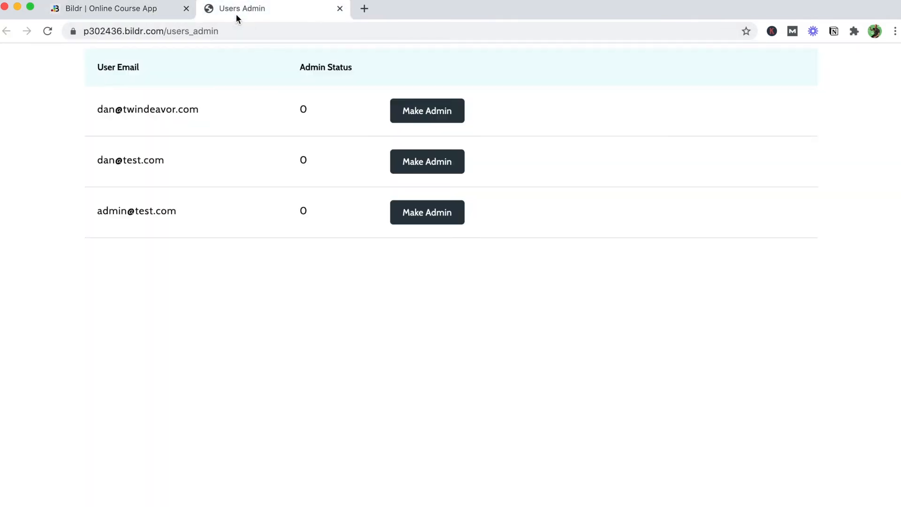
{"action": "left_click", "coordinate": [47, 31]}
{"action": "left_click", "coordinate": [423, 119]}
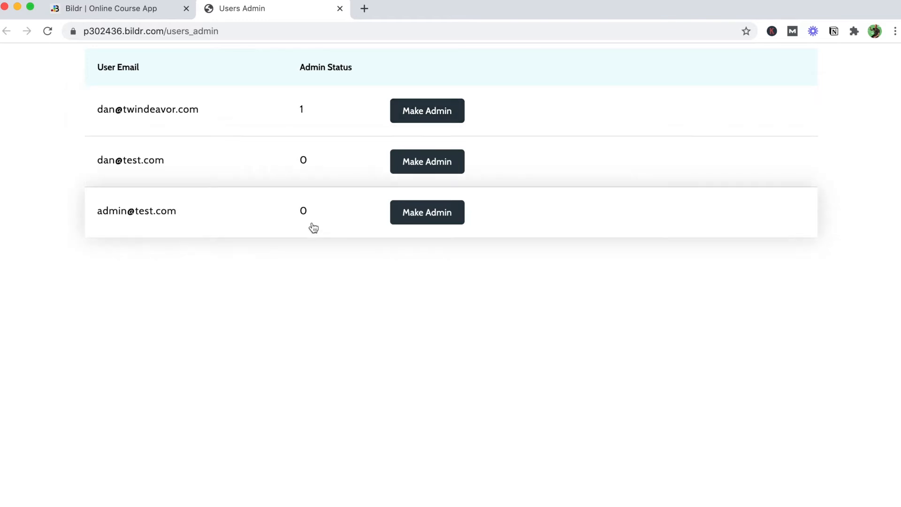
- Change the third user's Admin Status to 1 in the table
{"action": "left_click", "coordinate": [304, 210]}
{"action": "key", "text": "BackSpace"}
{"action": "type", "text": "1"}
{"action": "left_click", "coordinate": [41, 151]}
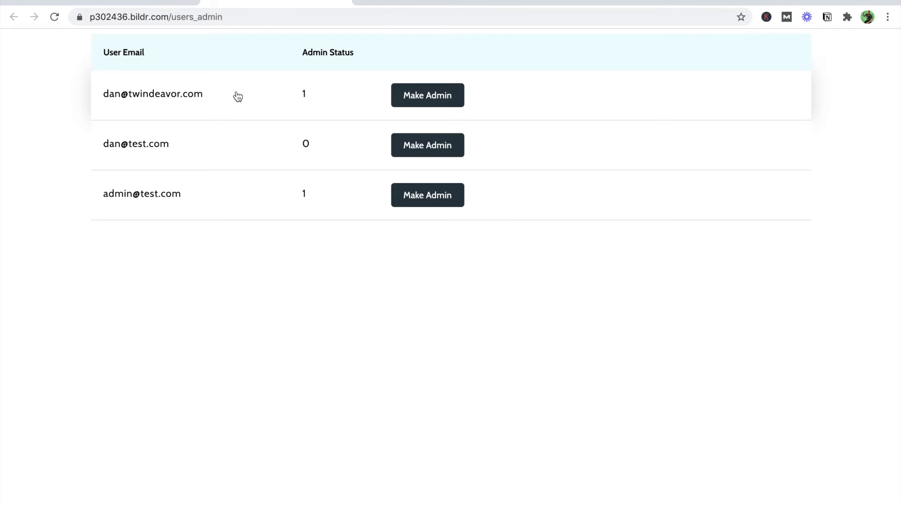
- Select the Users Admin page in the studio and turn on its 'requires authentication' toggle
{"action": "left_click", "coordinate": [157, 5]}
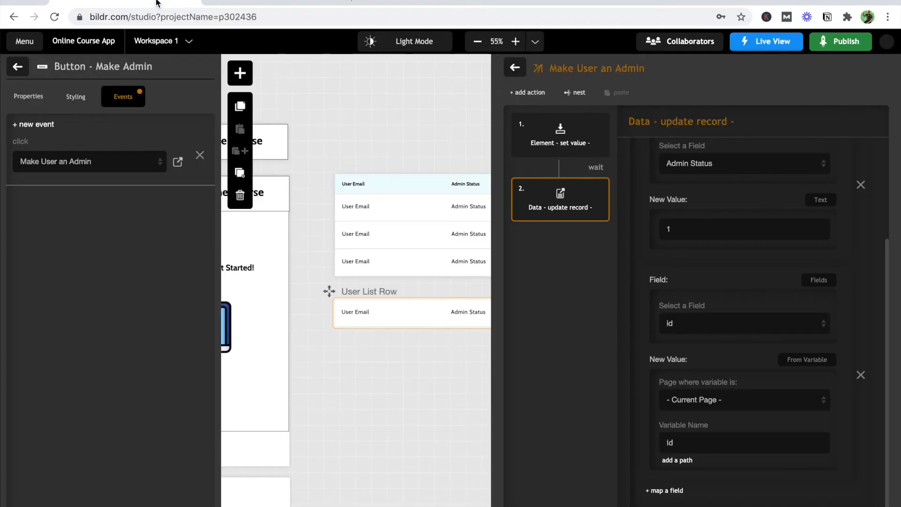
{"action": "scroll", "coordinate": [233, 241], "scroll_direction": "right", "scroll_amount": 3}
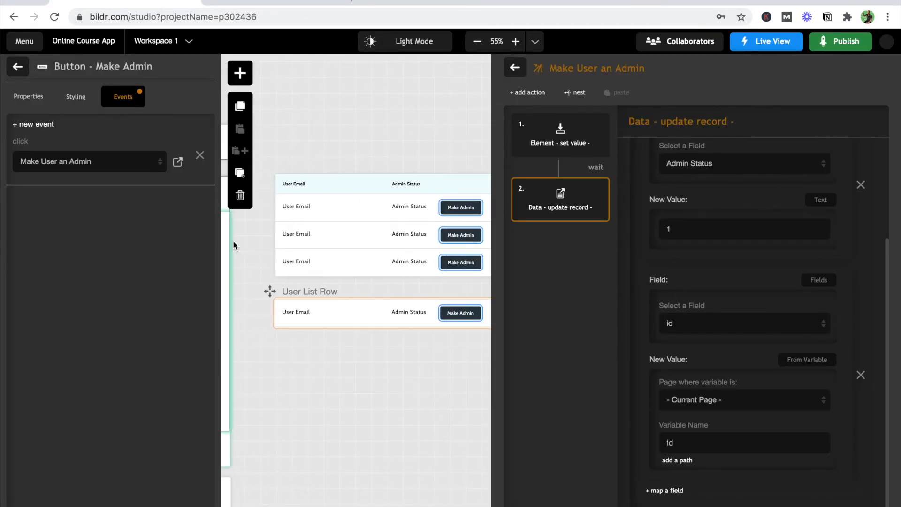
{"action": "left_click", "coordinate": [337, 221]}
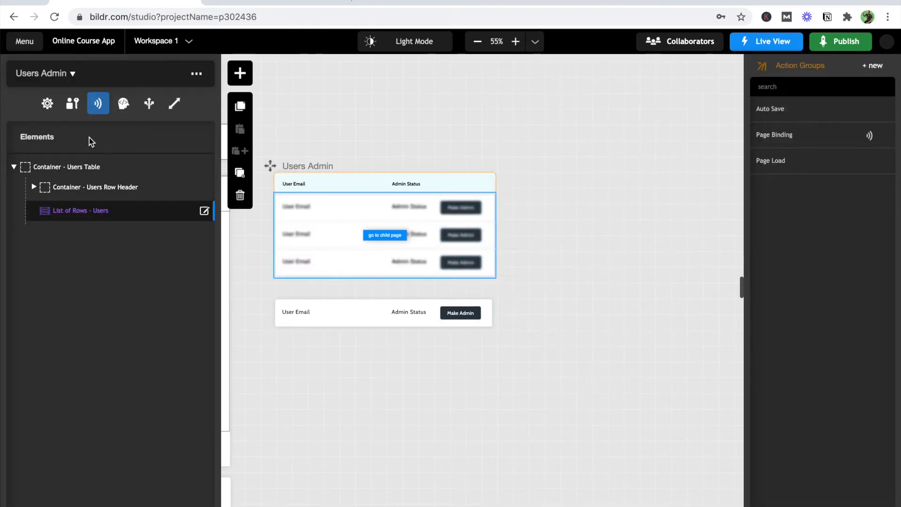
{"action": "left_click", "coordinate": [71, 104]}
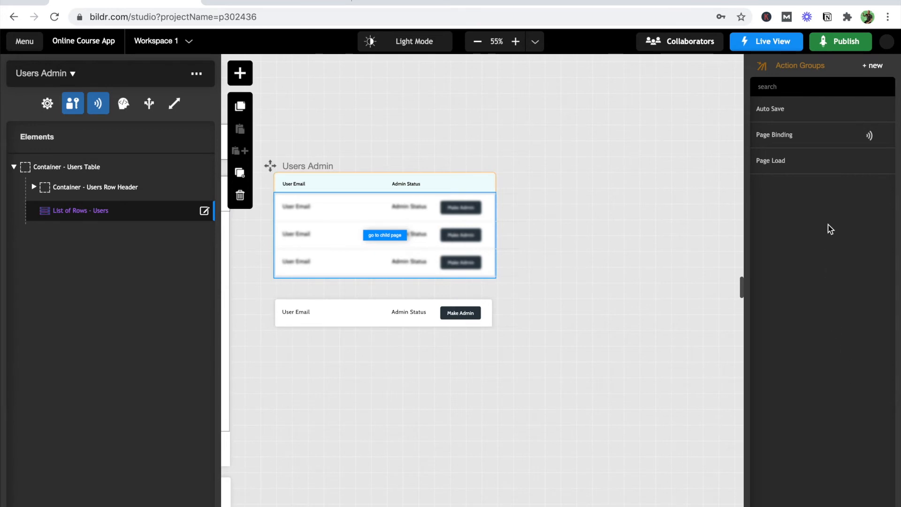
- Create a new action group named 'Open Home Page'
{"action": "left_click", "coordinate": [872, 68]}
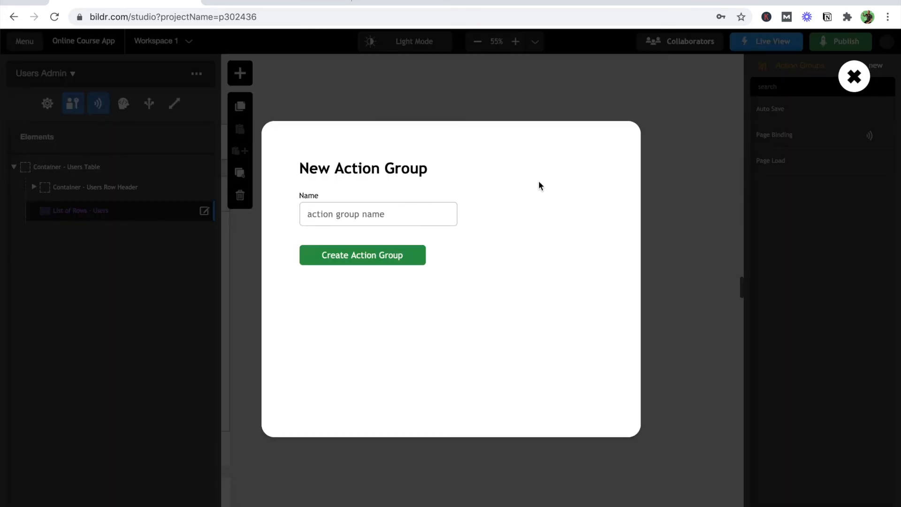
{"action": "type", "text": "Open Home Page"}
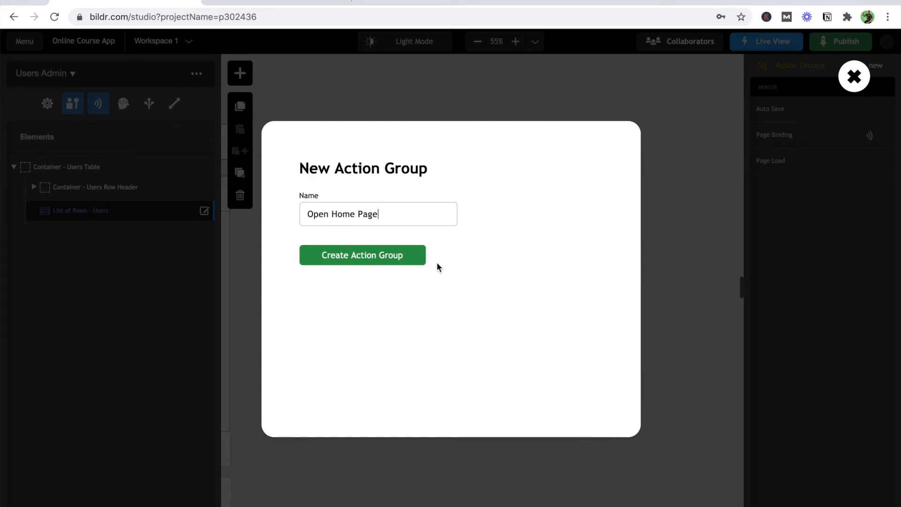
{"action": "left_click", "coordinate": [400, 254]}
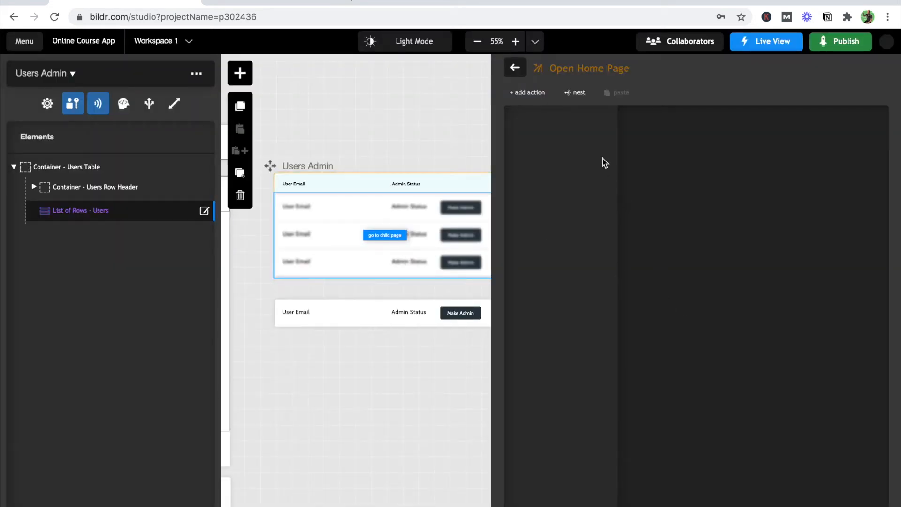
- Add an open-page action to the group that goes to the / route
{"action": "left_click", "coordinate": [530, 93]}
{"action": "type", "text": "op"}
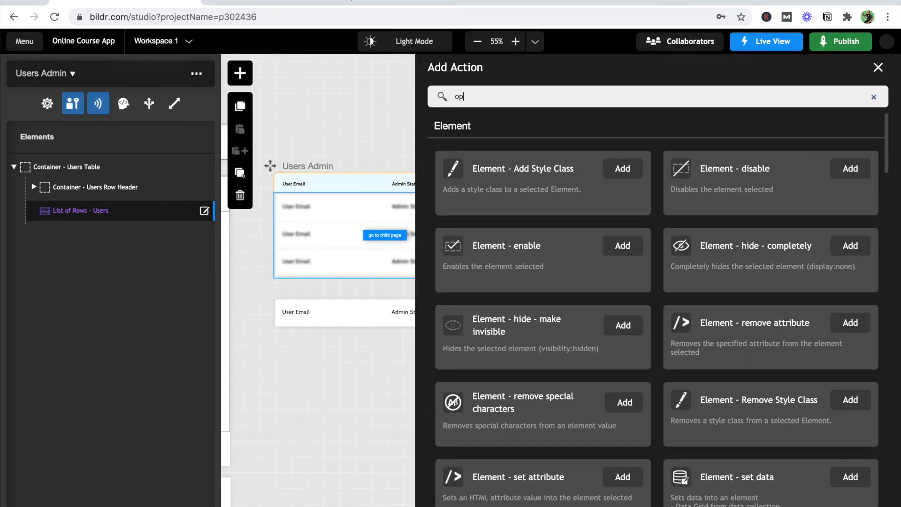
{"action": "type", "text": "en"}
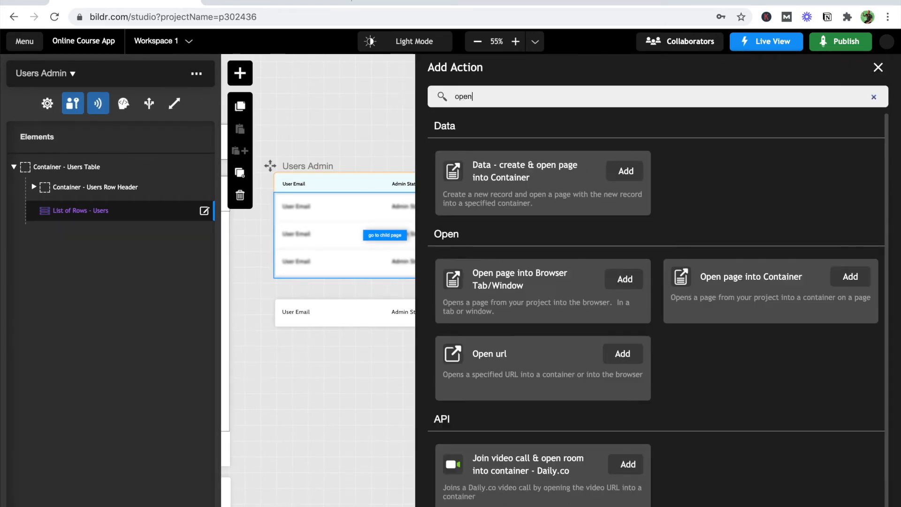
{"action": "left_click", "coordinate": [626, 281]}
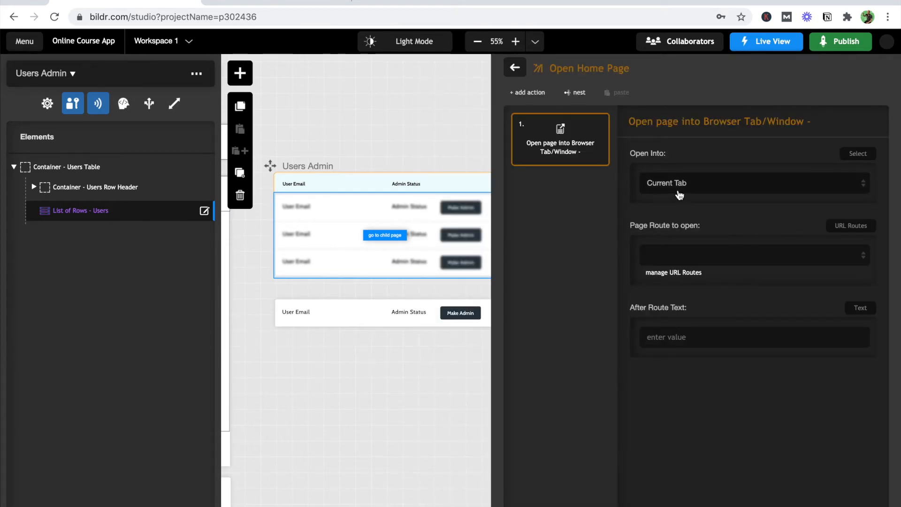
{"action": "left_click", "coordinate": [676, 259]}
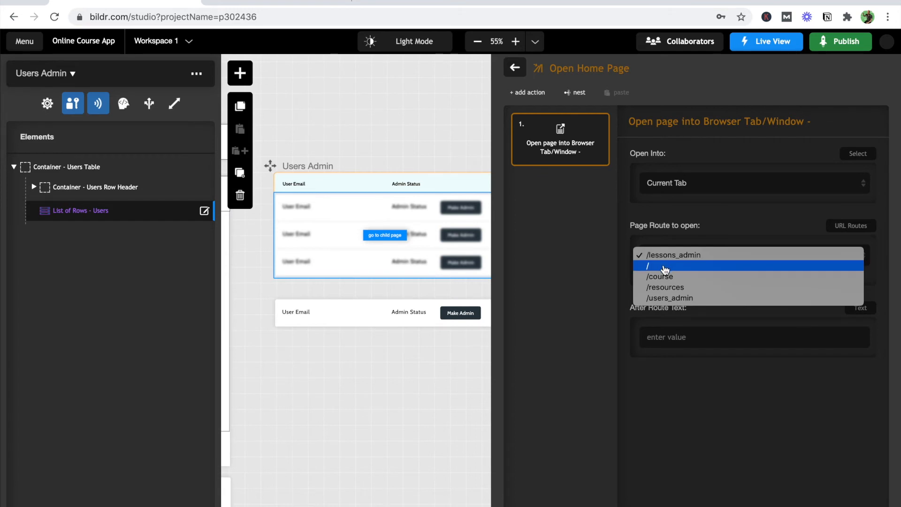
{"action": "left_click", "coordinate": [664, 268]}
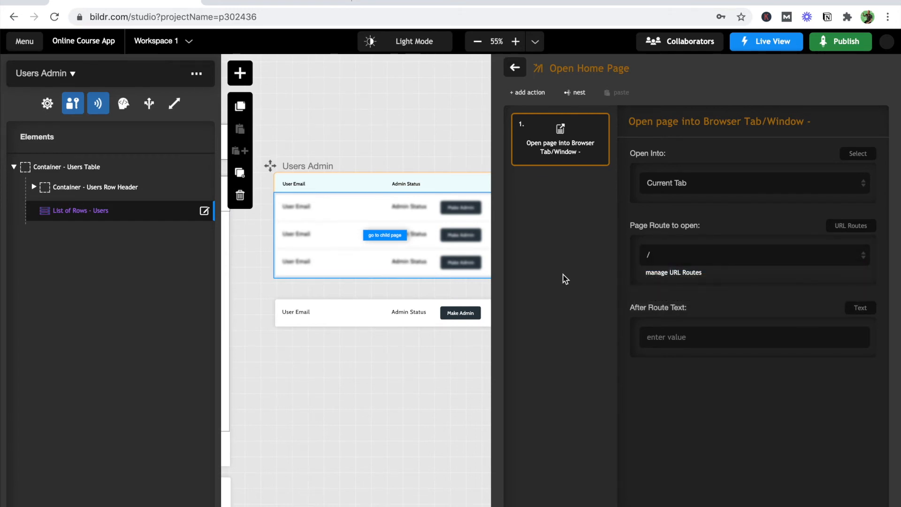
{"action": "left_click", "coordinate": [517, 71]}
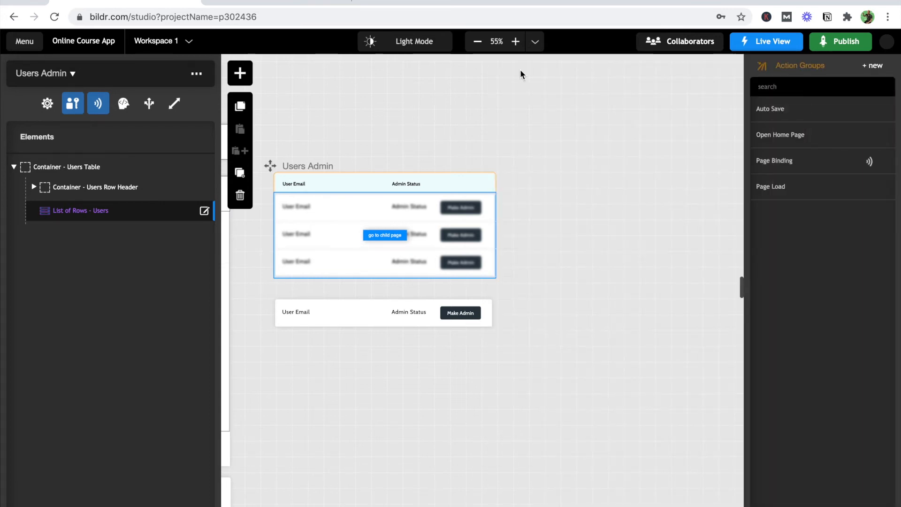
- Add a 'Condition - compare values' action to Page Load after Page Binding
{"action": "left_click", "coordinate": [773, 192]}
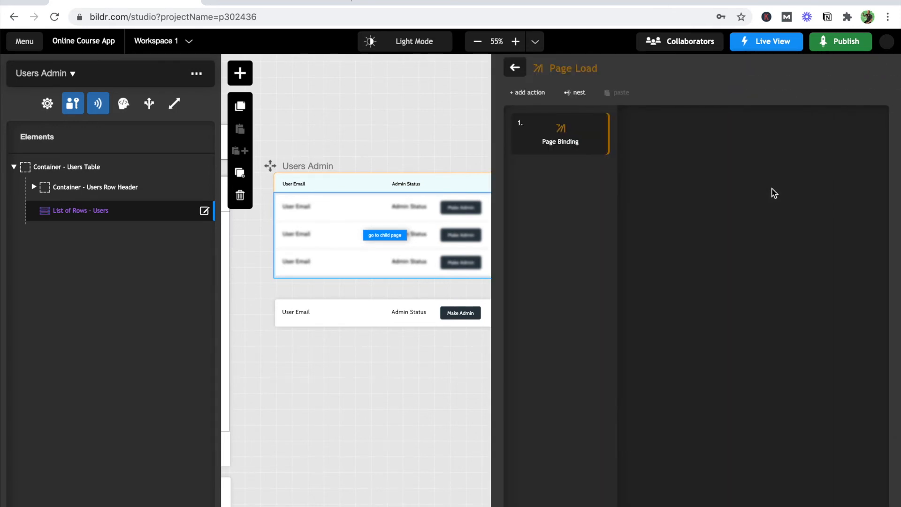
{"action": "left_click", "coordinate": [543, 98]}
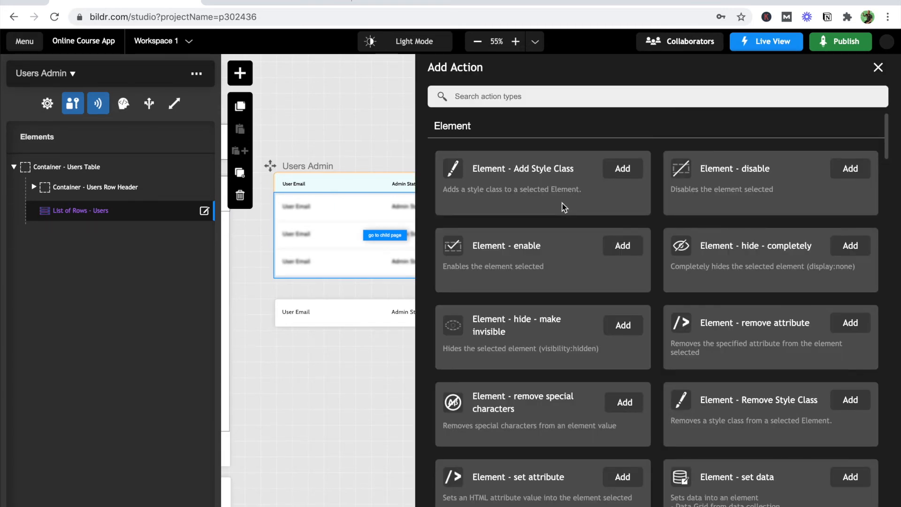
{"action": "type", "text": "cond"}
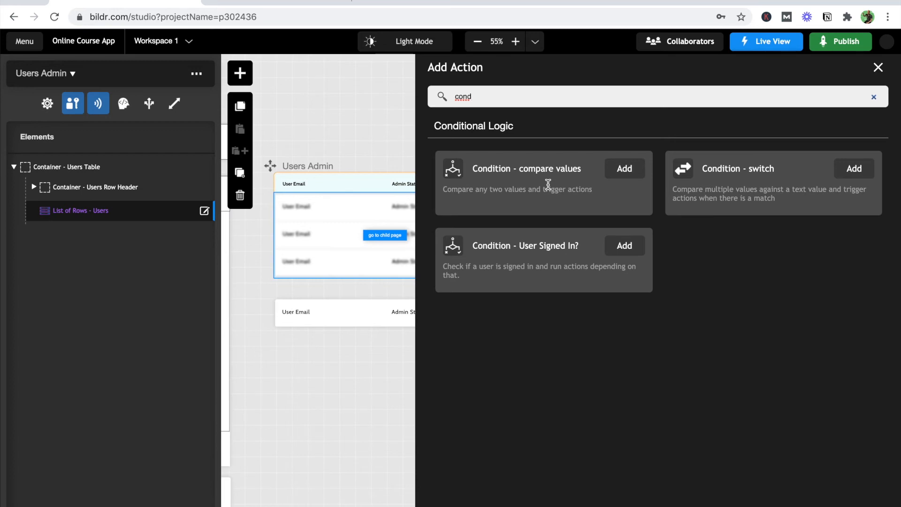
{"action": "left_click", "coordinate": [617, 173]}
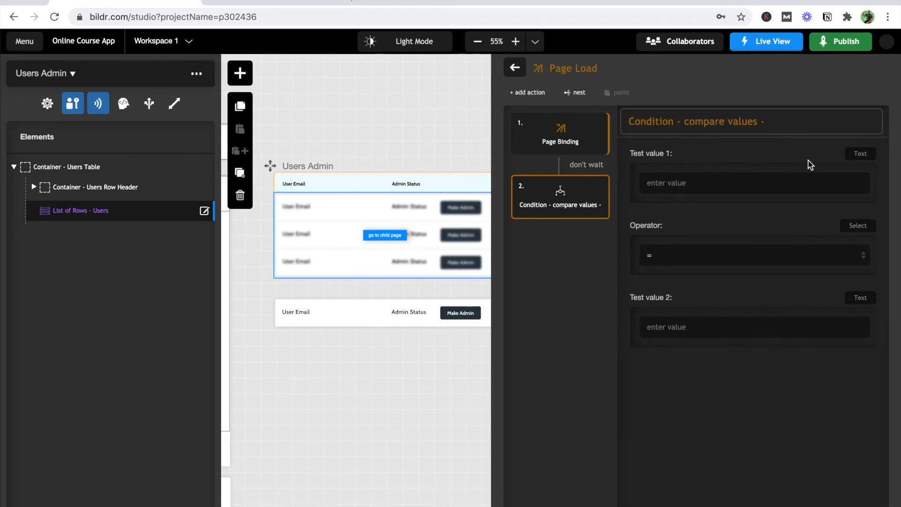
- Set Test value 1 to Data Collection, Current User, field Admin Status, in Comma Separated format
{"action": "left_click", "coordinate": [860, 155]}
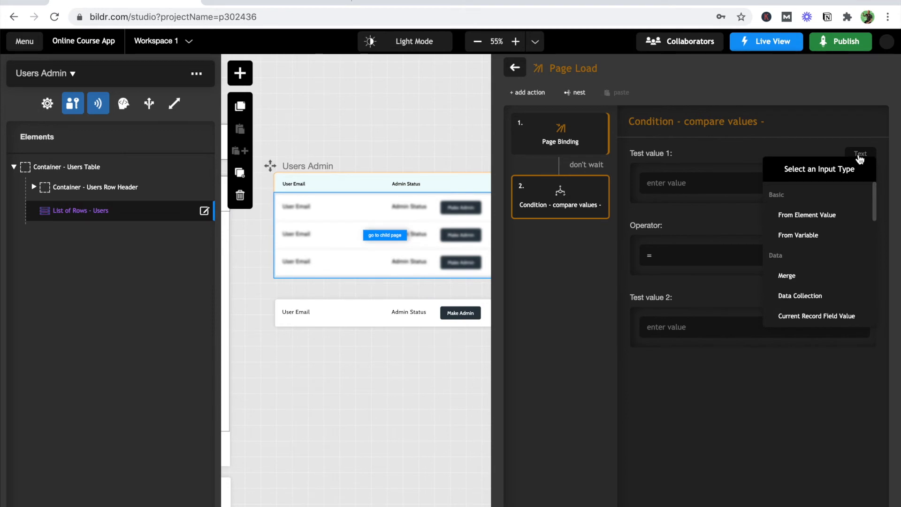
{"action": "left_click", "coordinate": [835, 295]}
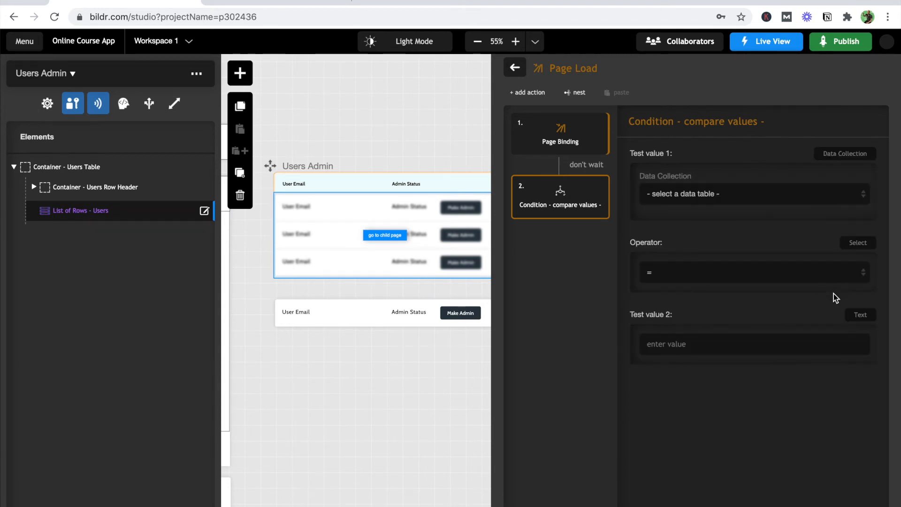
{"action": "left_click", "coordinate": [748, 195]}
{"action": "left_click", "coordinate": [738, 205]}
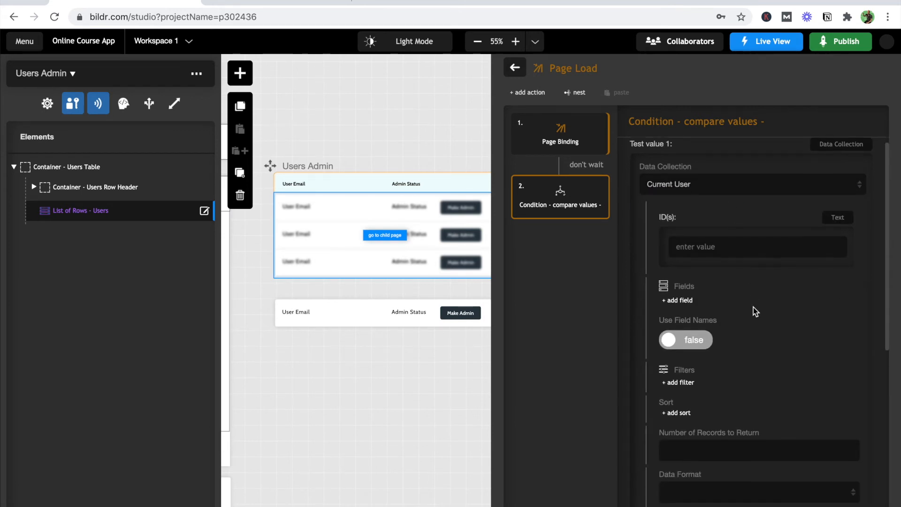
{"action": "scroll", "coordinate": [753, 307], "scroll_direction": "down", "scroll_amount": 3}
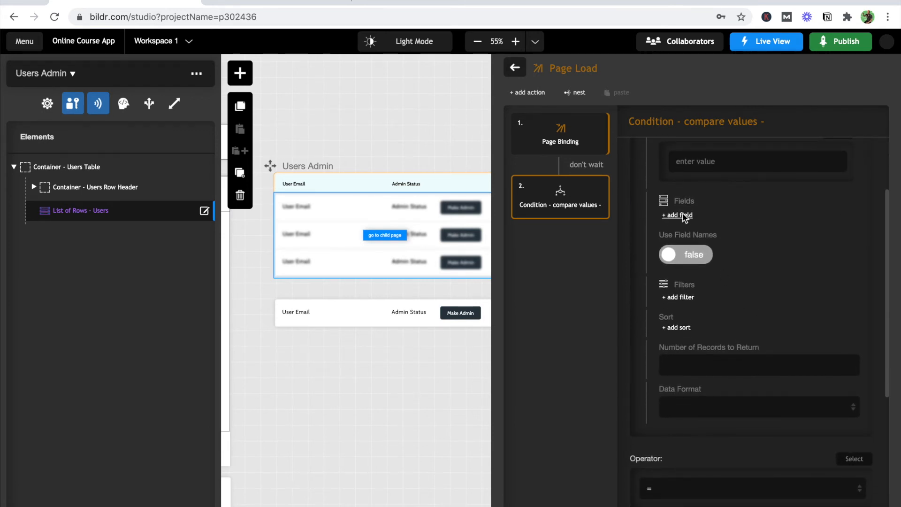
{"action": "left_click", "coordinate": [685, 216]}
{"action": "left_click", "coordinate": [686, 226]}
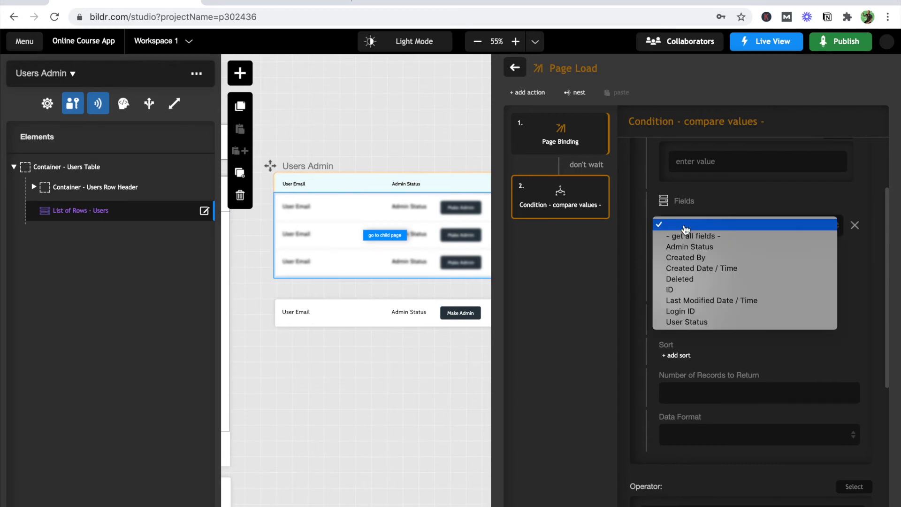
{"action": "left_click", "coordinate": [686, 251]}
{"action": "scroll", "coordinate": [639, 289], "scroll_direction": "down", "scroll_amount": 2}
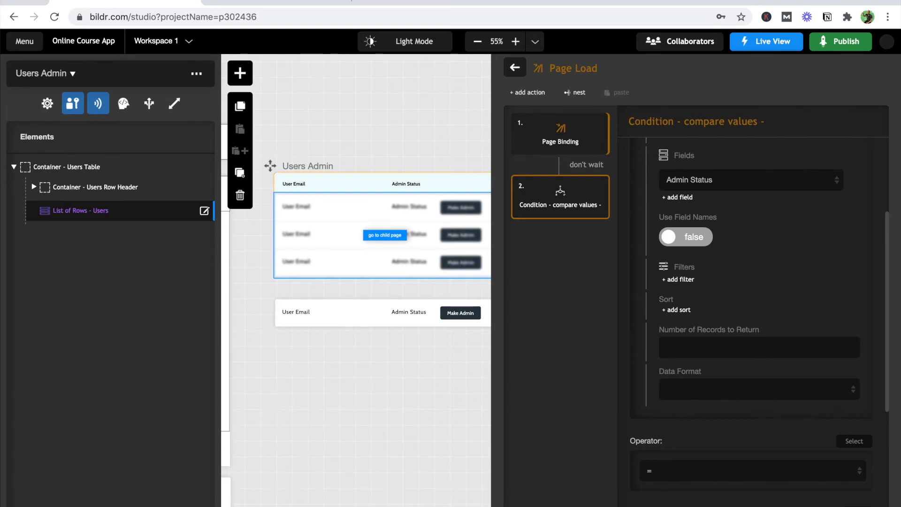
{"action": "left_click", "coordinate": [712, 395]}
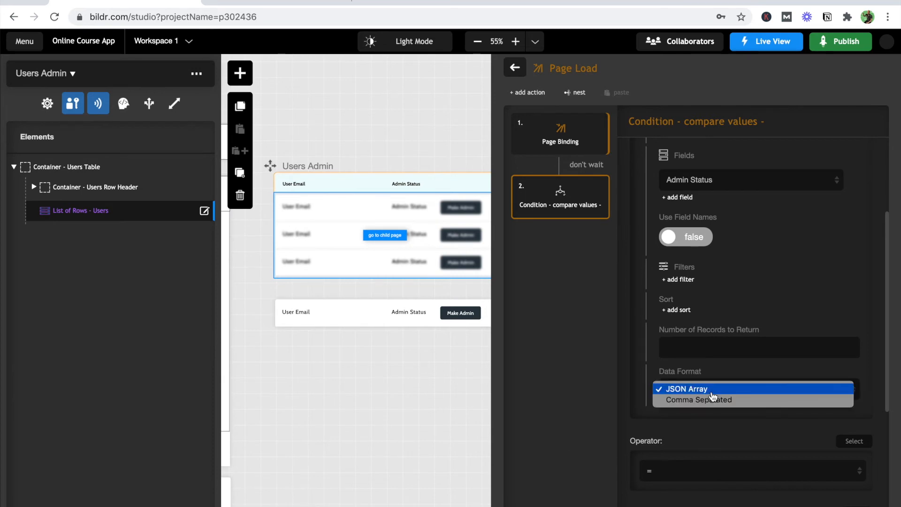
{"action": "left_click", "coordinate": [707, 401]}
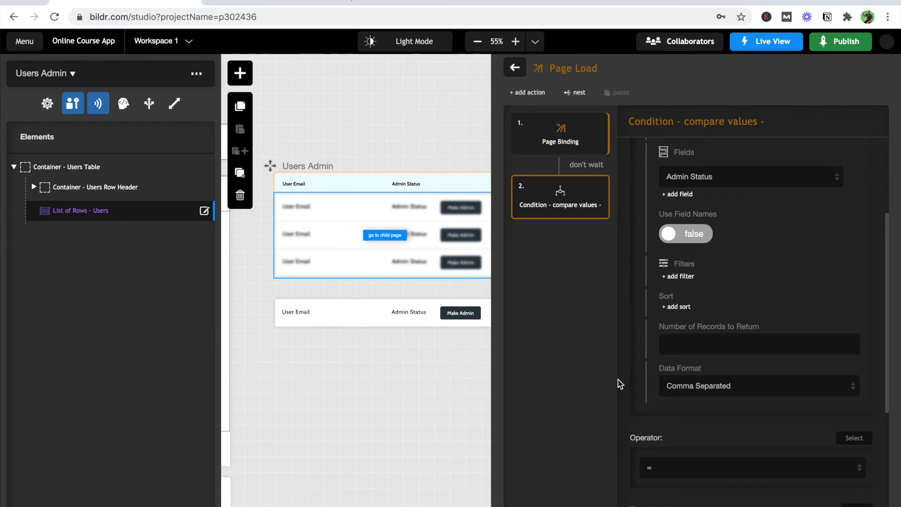
{"action": "scroll", "coordinate": [618, 383], "scroll_direction": "down", "scroll_amount": 2}
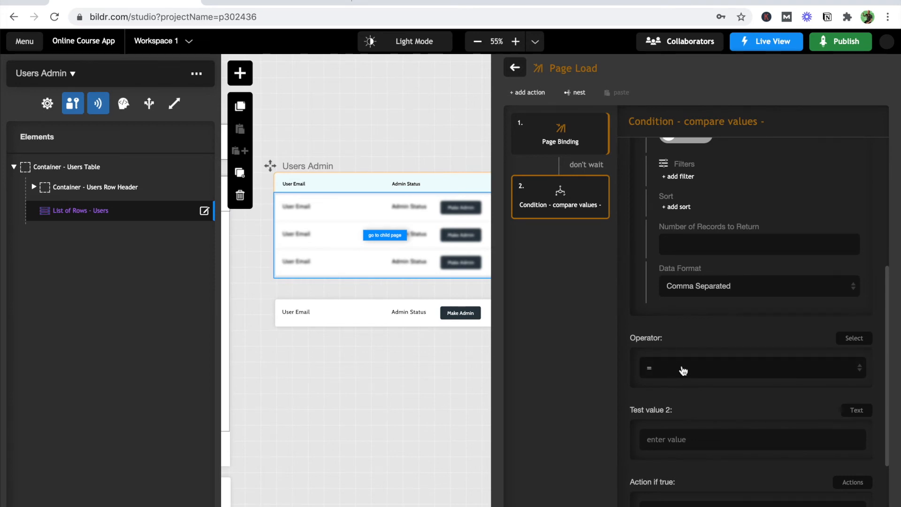
{"action": "scroll", "coordinate": [684, 371], "scroll_direction": "down", "scroll_amount": 2}
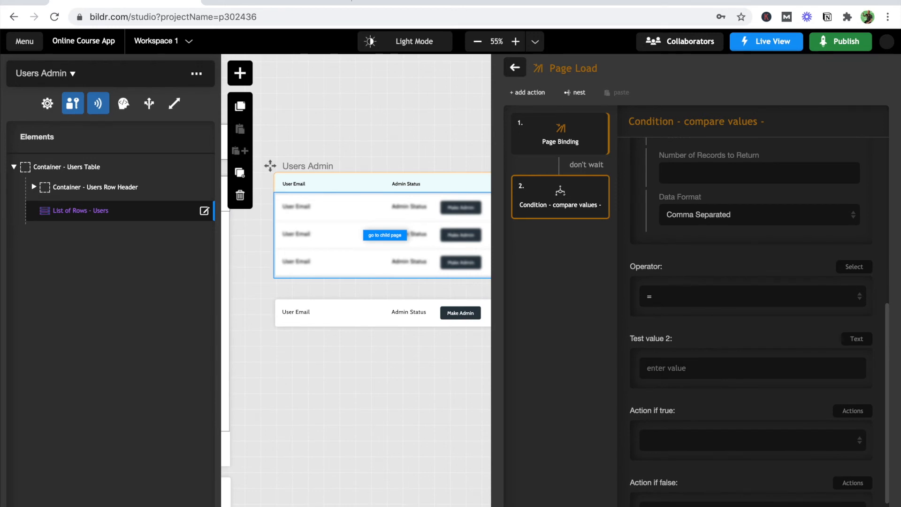
- Enter 1 as Test value 2 and choose Open Home Page as the action if false
{"action": "left_click", "coordinate": [653, 368]}
{"action": "type", "text": "1"}
{"action": "scroll", "coordinate": [648, 384], "scroll_direction": "down", "scroll_amount": 1}
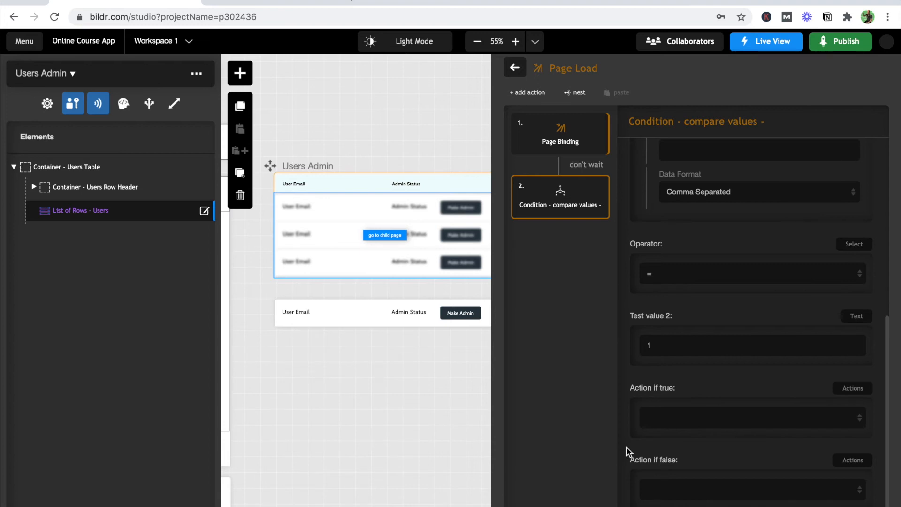
{"action": "left_click", "coordinate": [687, 496]}
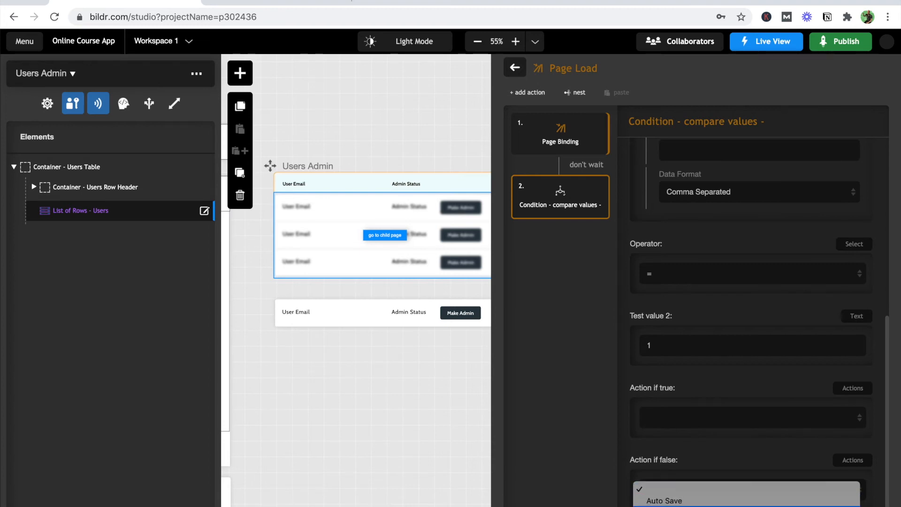
{"action": "left_click", "coordinate": [680, 505]}
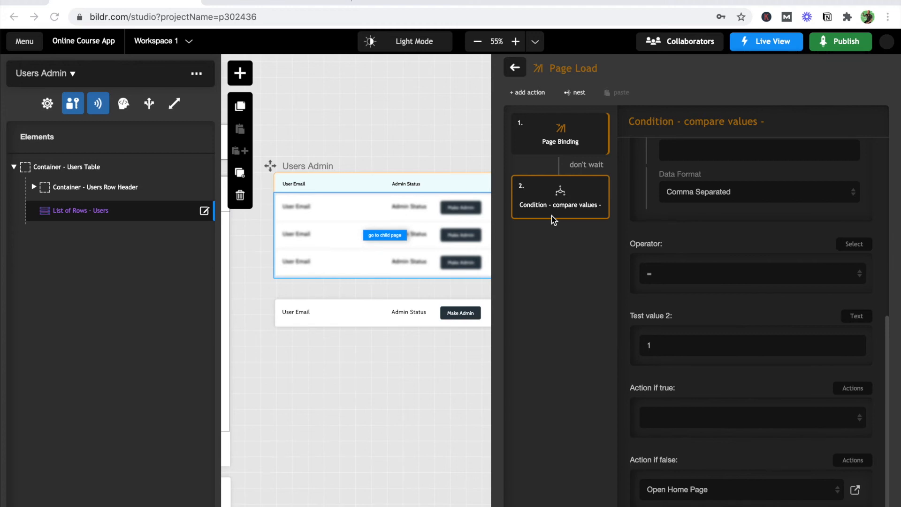
- Zoom the canvas out to 35%, close the Page Load editor, and select Lessons Admin's Sign Out button
{"action": "scroll", "coordinate": [318, 262], "scroll_direction": "left", "scroll_amount": 5}
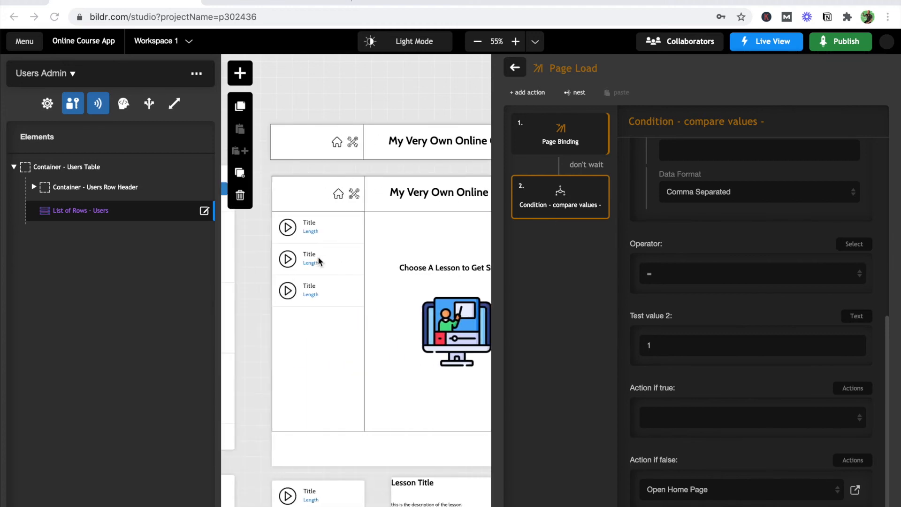
{"action": "scroll", "coordinate": [318, 262], "scroll_direction": "left", "scroll_amount": 10}
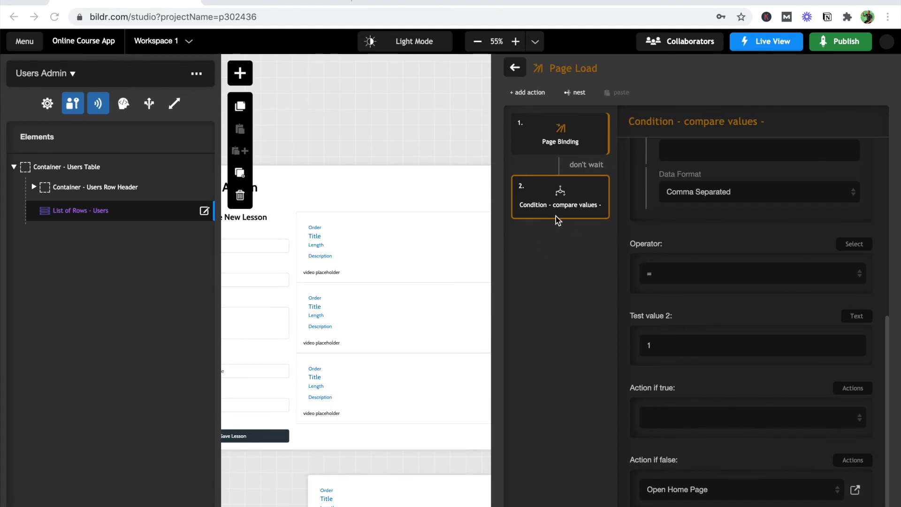
{"action": "scroll", "coordinate": [420, 259], "scroll_direction": "right", "scroll_amount": 4}
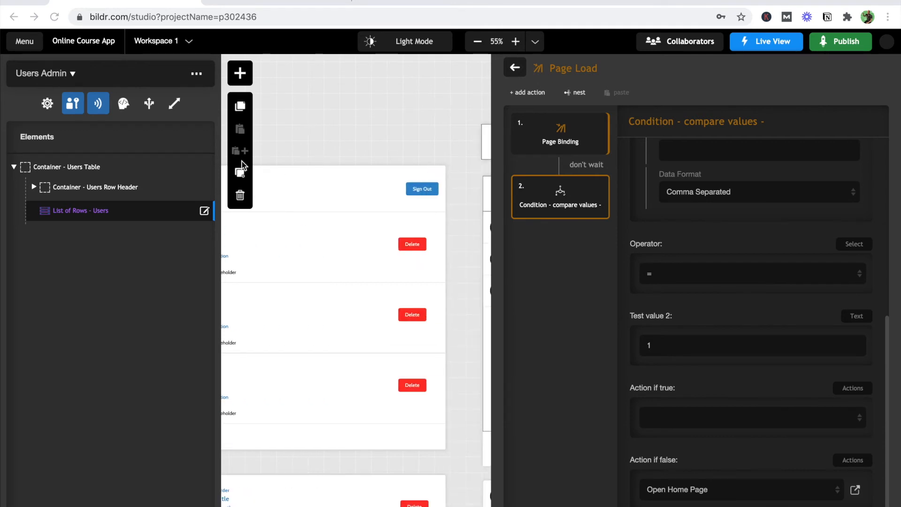
{"action": "left_click", "coordinate": [478, 43]}
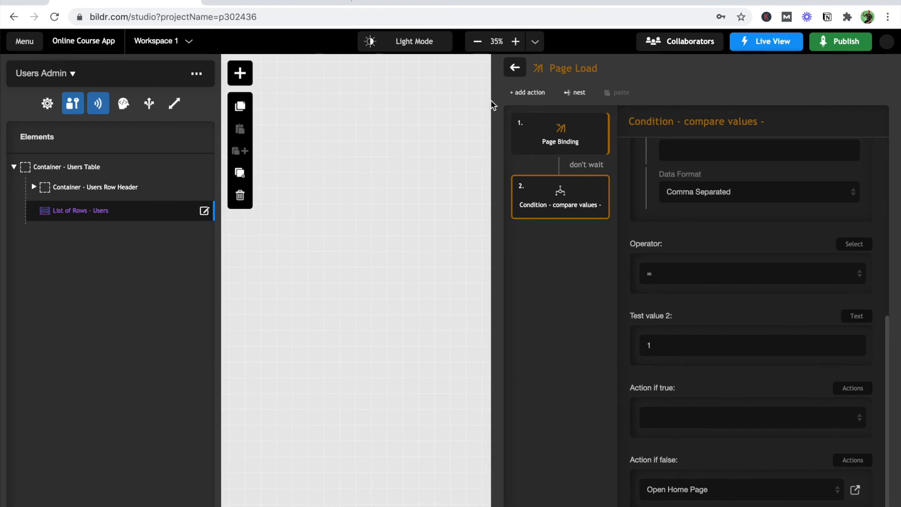
{"action": "left_click", "coordinate": [515, 68]}
{"action": "scroll", "coordinate": [353, 265], "scroll_direction": "left", "scroll_amount": 3}
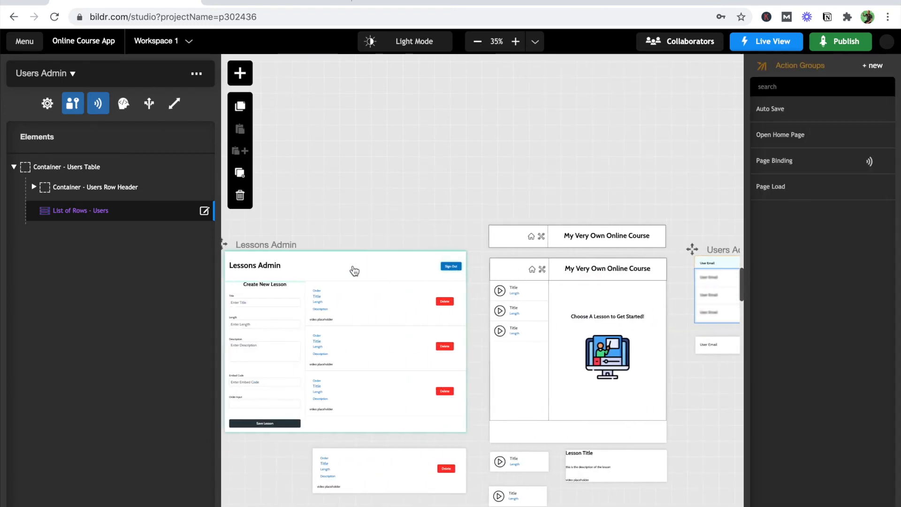
{"action": "left_click", "coordinate": [455, 274]}
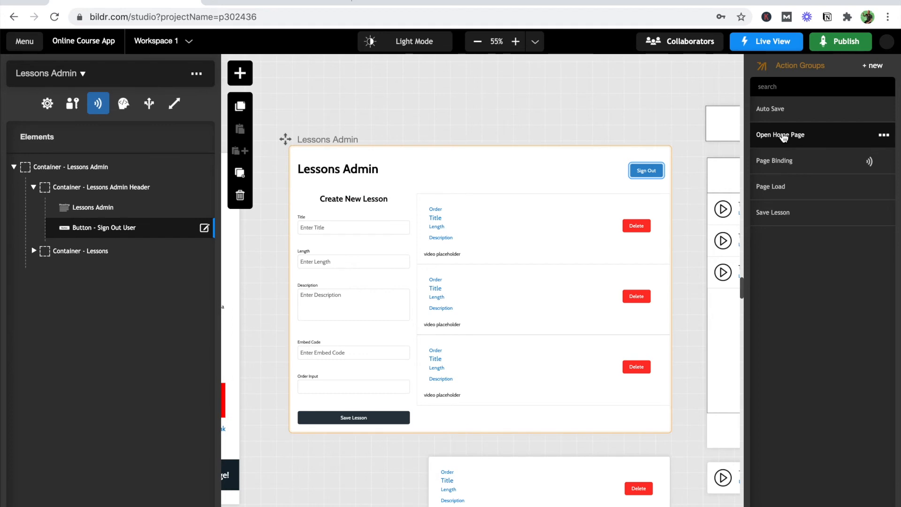
- Check the Lessons Admin Page Load condition: Admin Status = 1, false runs Open Home Page
{"action": "left_click", "coordinate": [781, 188]}
{"action": "left_click", "coordinate": [574, 218]}
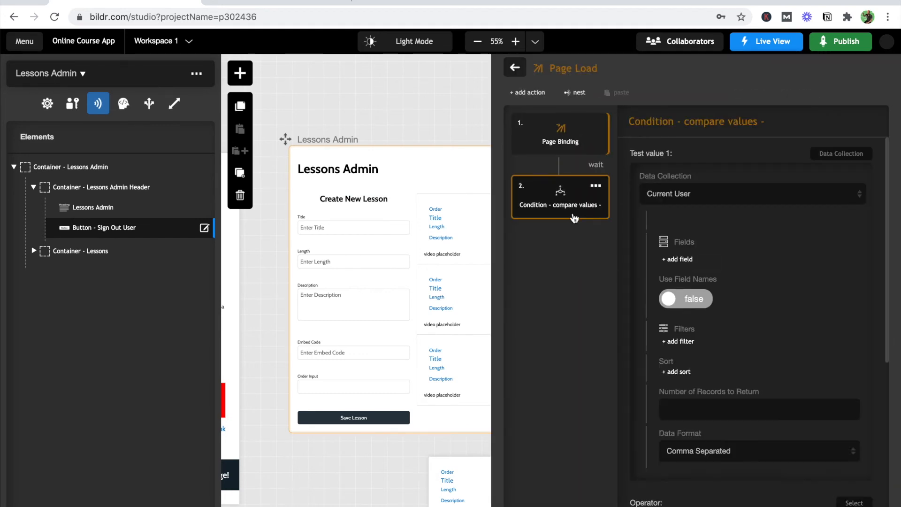
{"action": "scroll", "coordinate": [736, 368], "scroll_direction": "down", "scroll_amount": 5}
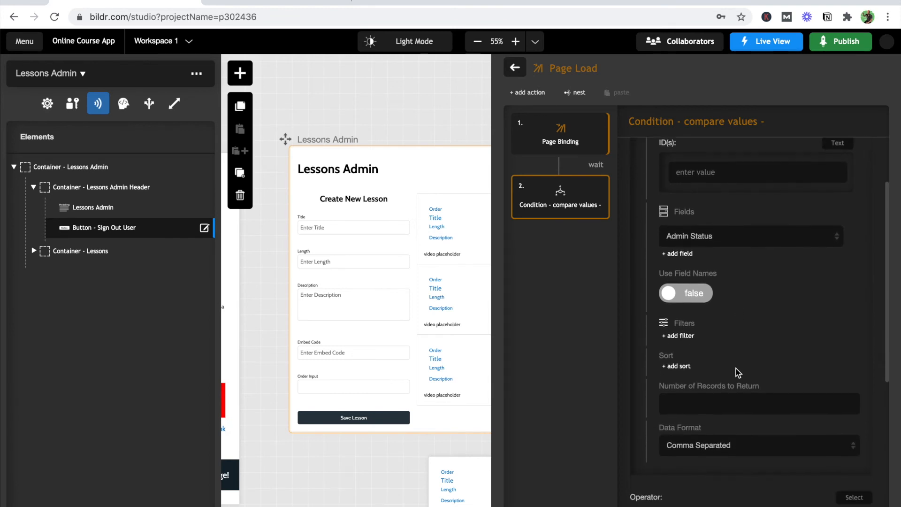
{"action": "scroll", "coordinate": [737, 368], "scroll_direction": "down", "scroll_amount": 5}
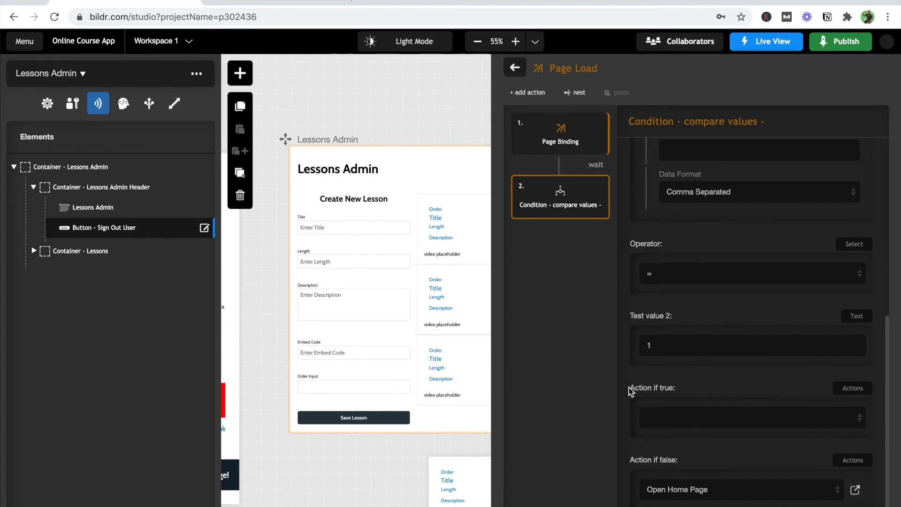
{"action": "left_click", "coordinate": [524, 74]}
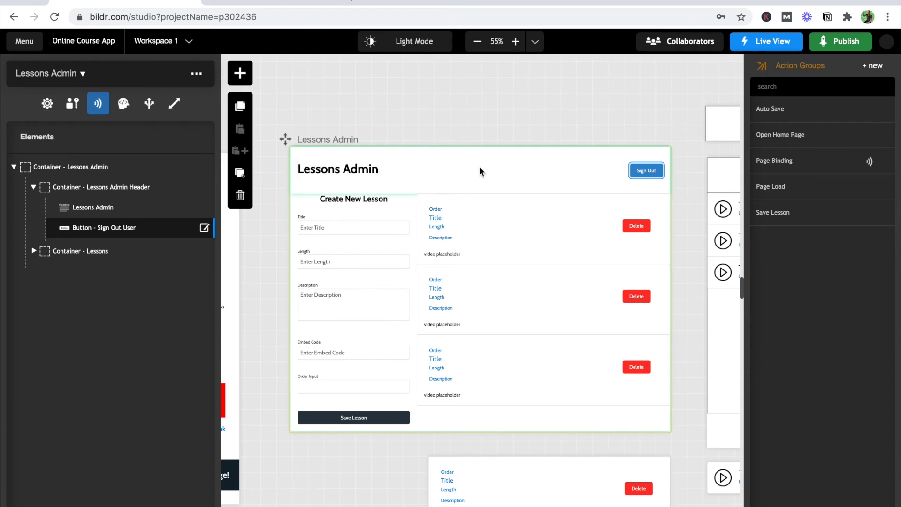
- Inspect the Lessons Admin header container's styling, then return to the page's element tree
{"action": "left_click", "coordinate": [154, 189]}
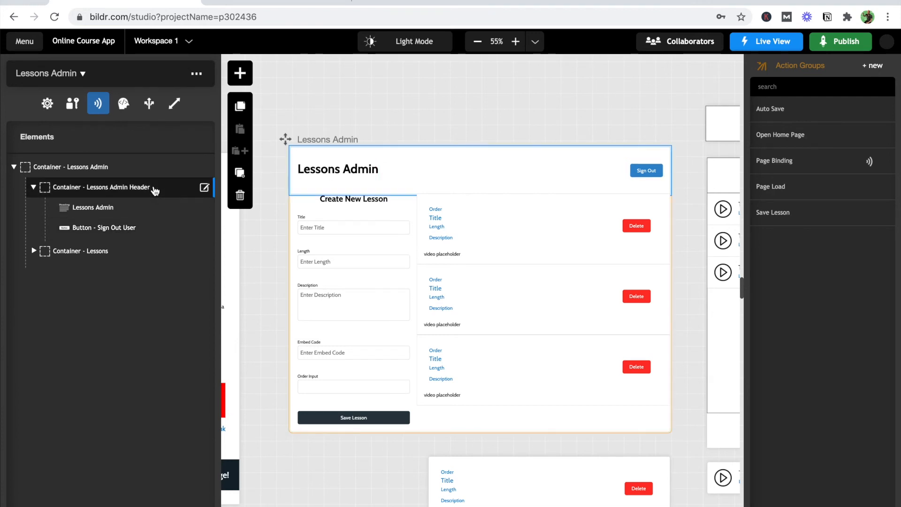
{"action": "left_click", "coordinate": [204, 188]}
{"action": "left_click", "coordinate": [76, 97]}
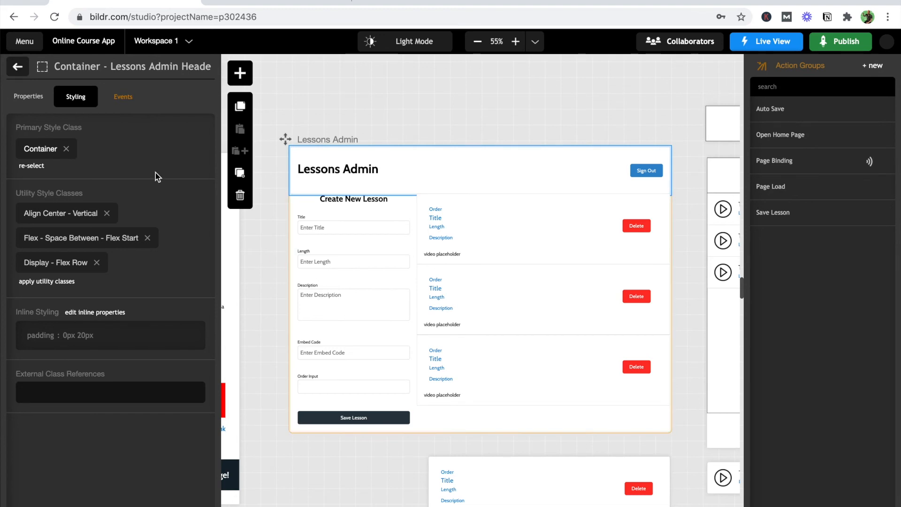
{"action": "left_click", "coordinate": [18, 66]}
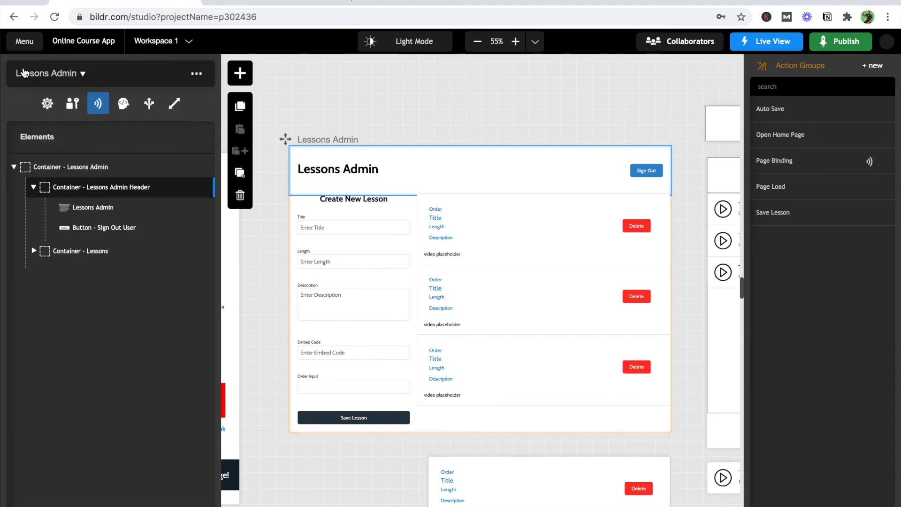
- Create an action group named 'Sign Out User' and start adding an action to it
{"action": "left_click", "coordinate": [871, 70]}
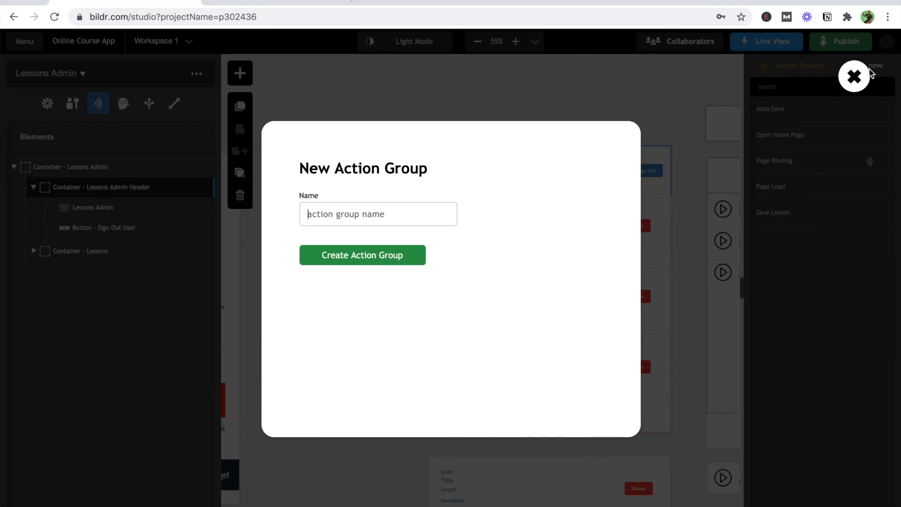
{"action": "type", "text": "Sign Out"}
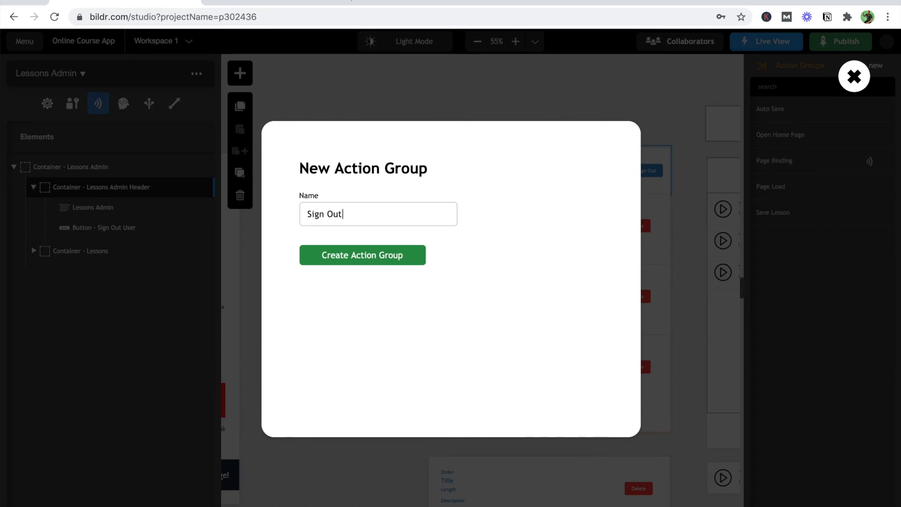
{"action": "type", "text": " User"}
{"action": "left_click", "coordinate": [389, 255]}
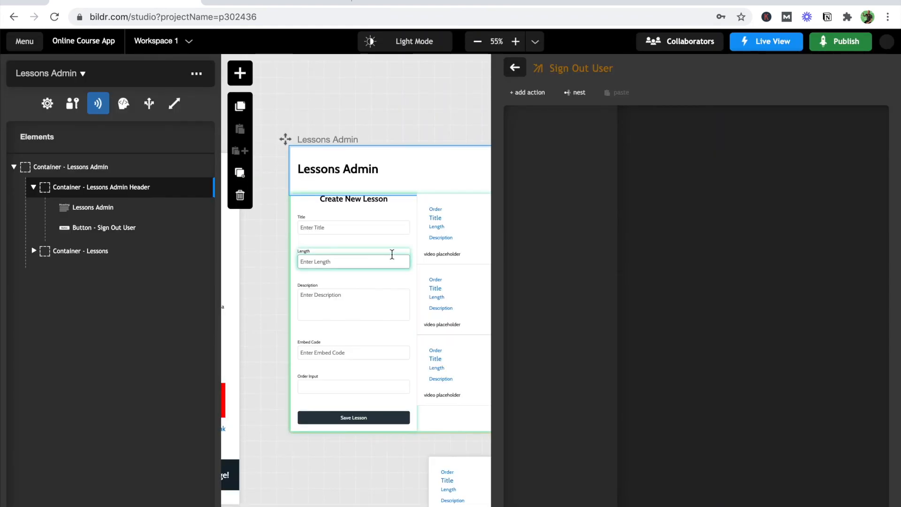
{"action": "left_click", "coordinate": [530, 93]}
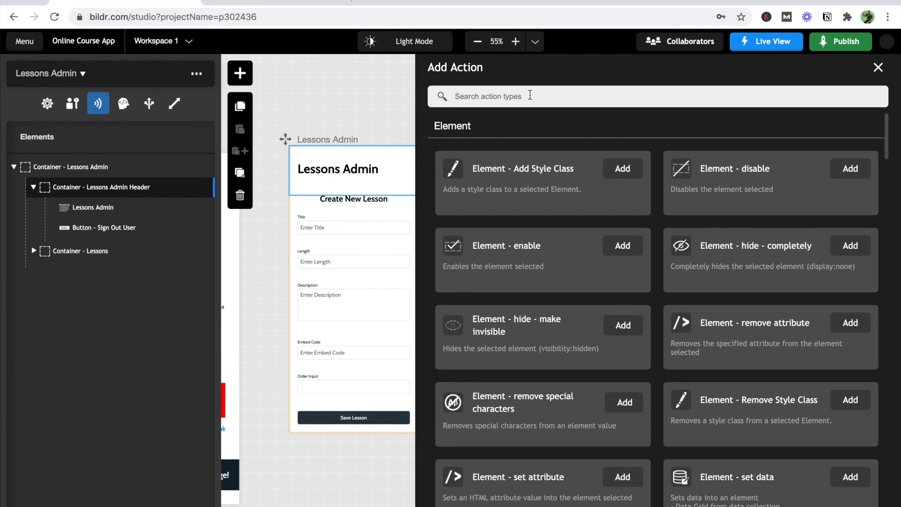
- Add the User sign-out action to Sign Out User, opening the Home page on success
{"action": "type", "text": "sign out"}
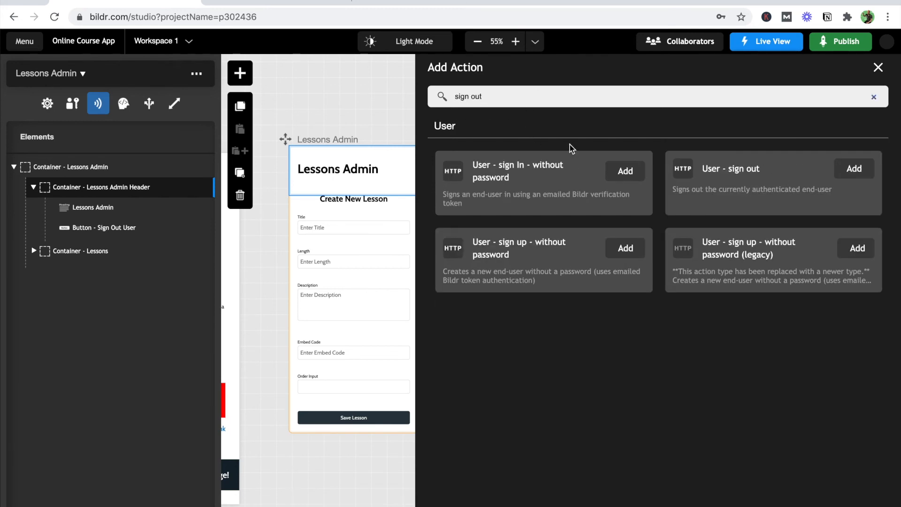
{"action": "left_click", "coordinate": [861, 173]}
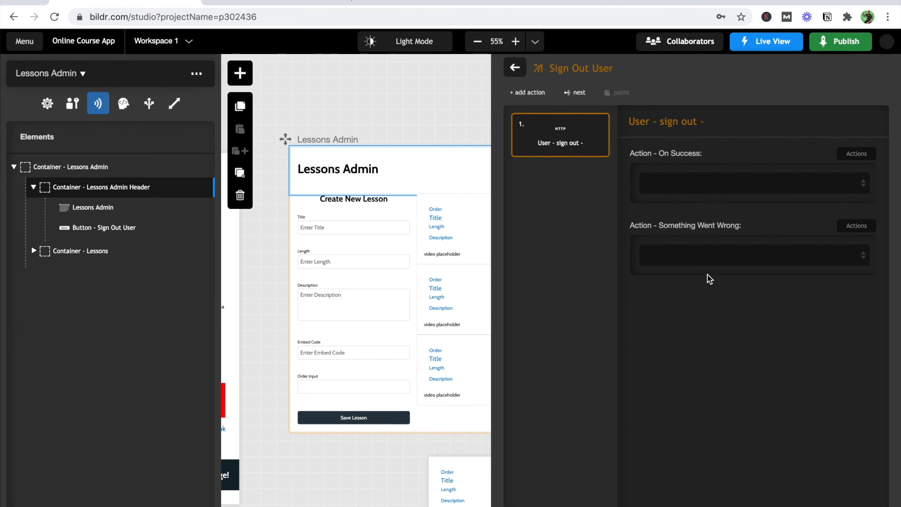
{"action": "left_click", "coordinate": [676, 183]}
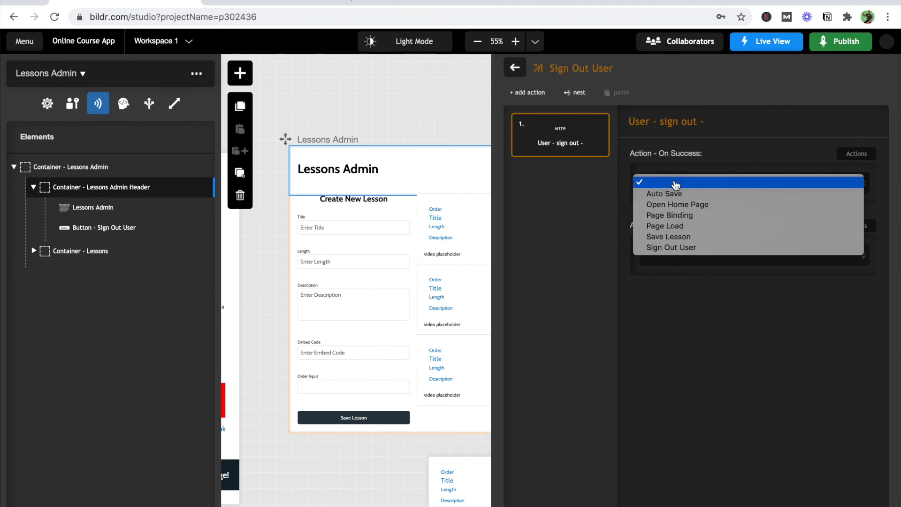
{"action": "left_click", "coordinate": [675, 204]}
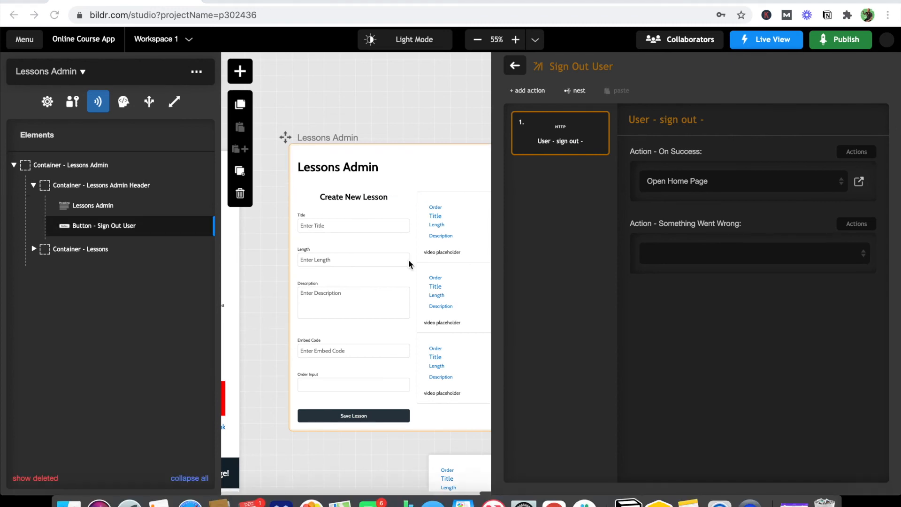
- Set the Sign Out button's click event to run the Sign Out User action group
{"action": "left_click", "coordinate": [204, 233]}
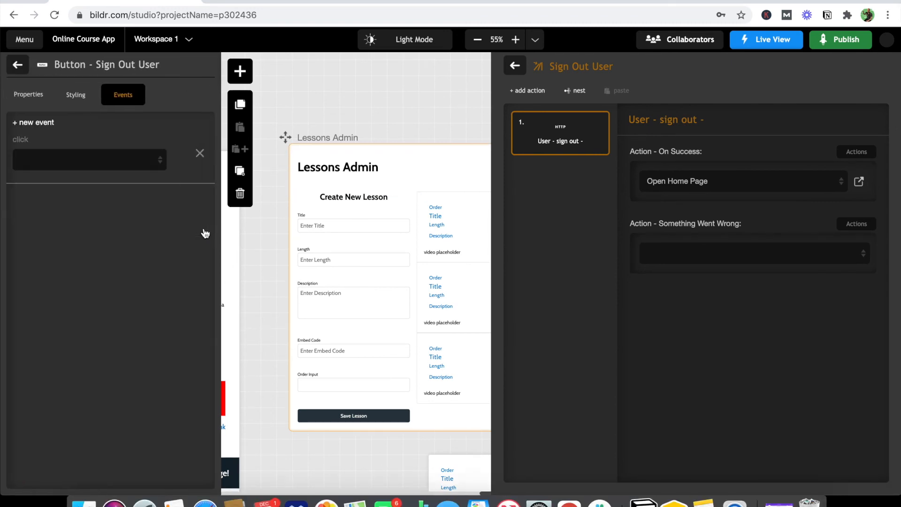
{"action": "left_click", "coordinate": [108, 159]}
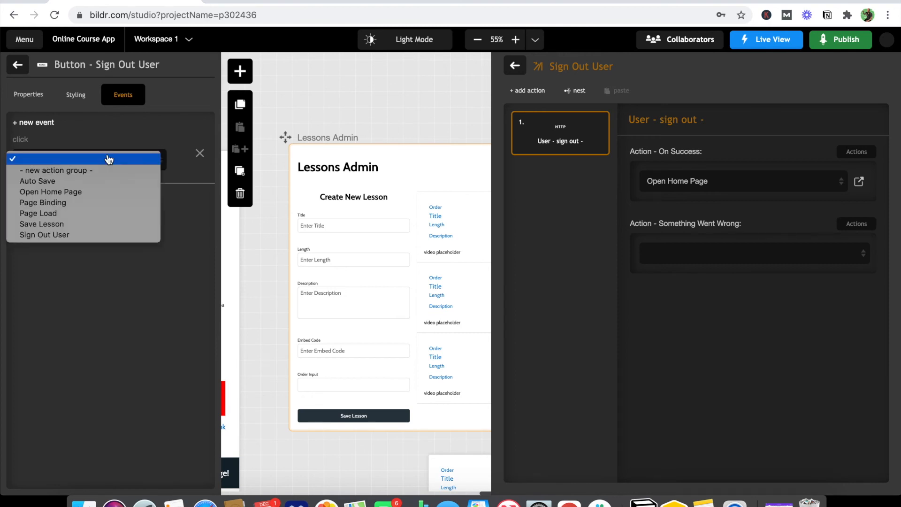
{"action": "left_click", "coordinate": [97, 234]}
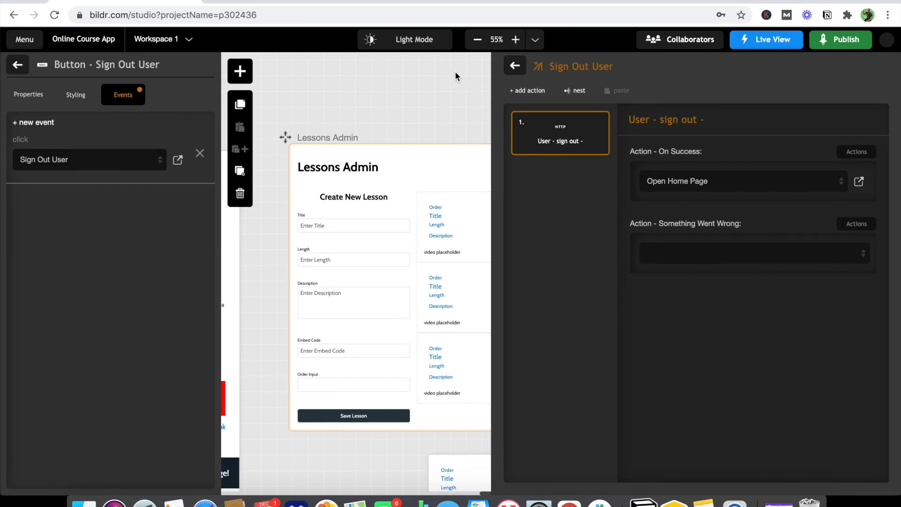
- In the live app's home page, sign in with the admin account's email and password
{"action": "mouse_move", "coordinate": [764, 40]}
{"action": "left_click", "coordinate": [767, 70]}
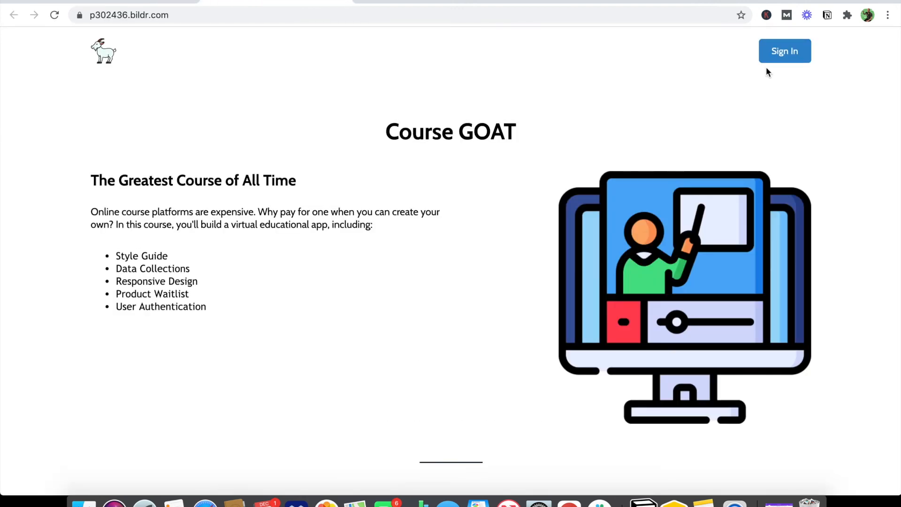
{"action": "left_click", "coordinate": [782, 52]}
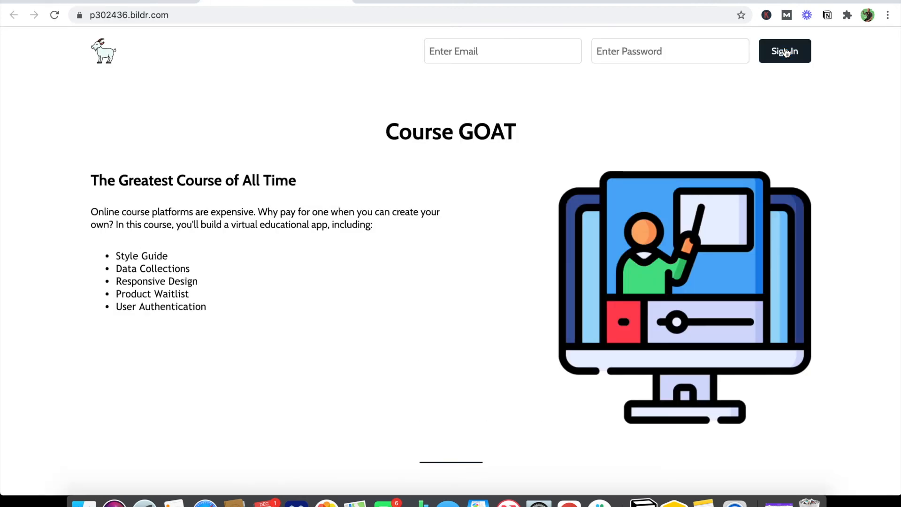
{"action": "left_click", "coordinate": [515, 41]}
{"action": "type", "text": "admi"}
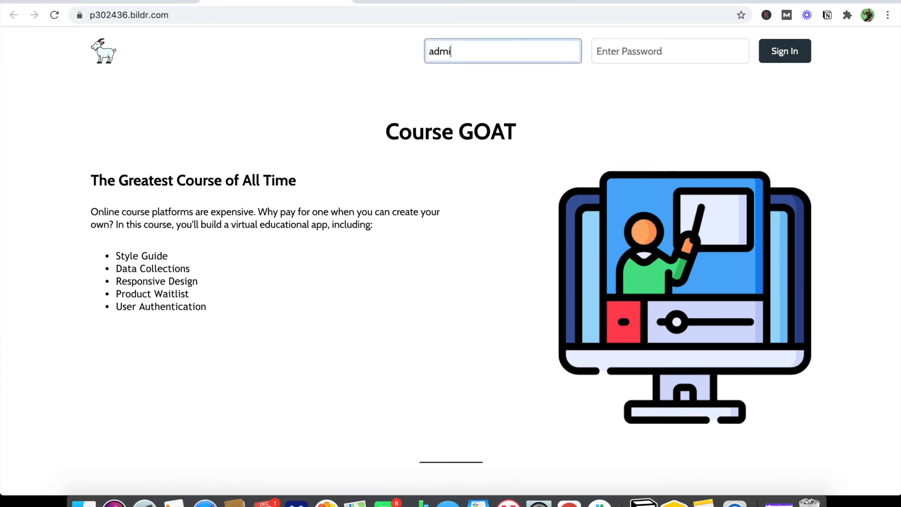
{"action": "type", "text": "n@test.com"}
{"action": "key", "text": "Tab"}
{"action": "type", "text": "••••••••"}
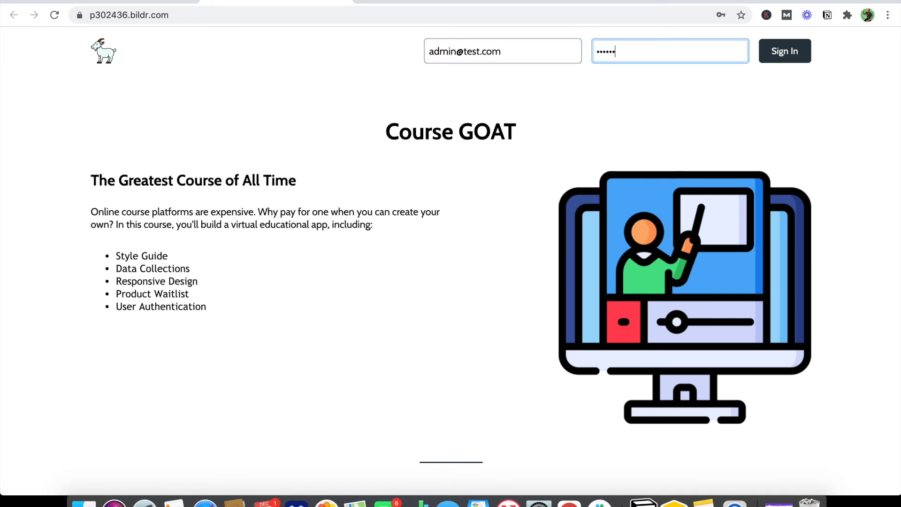
{"action": "left_click", "coordinate": [802, 52]}
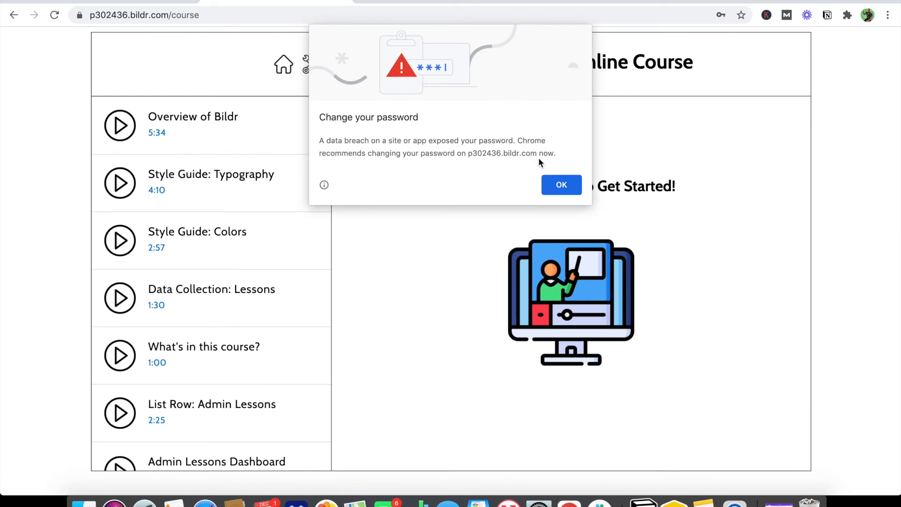
{"action": "left_click", "coordinate": [559, 186]}
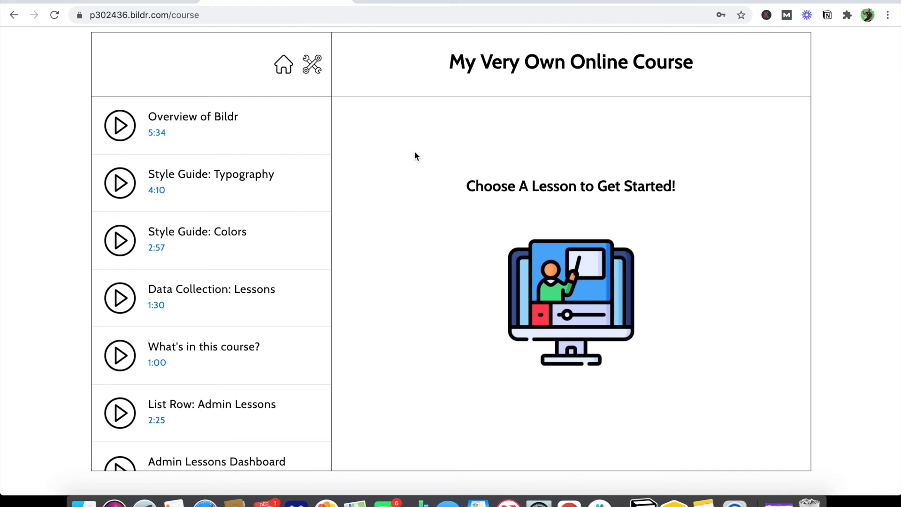
- Change the URL path to lessons_admin to load the Lessons Admin page
{"action": "double_click", "coordinate": [202, 17]}
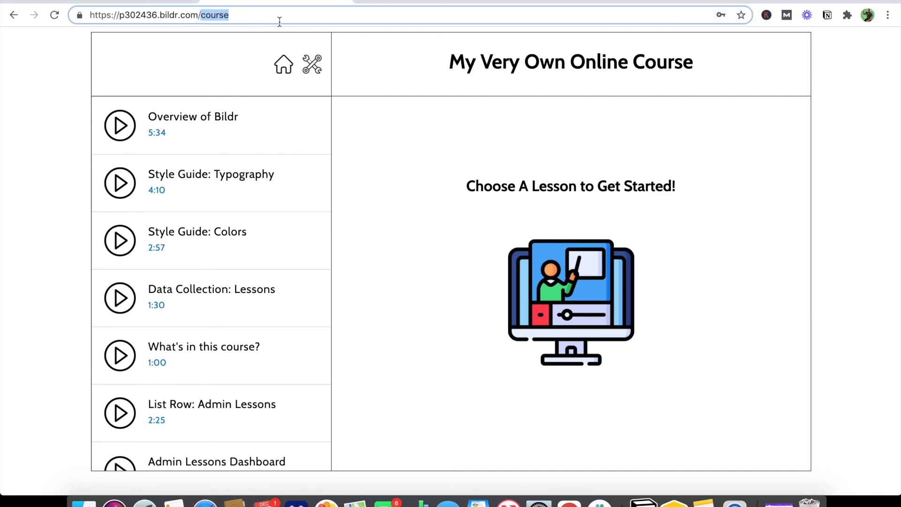
{"action": "type", "text": "less"}
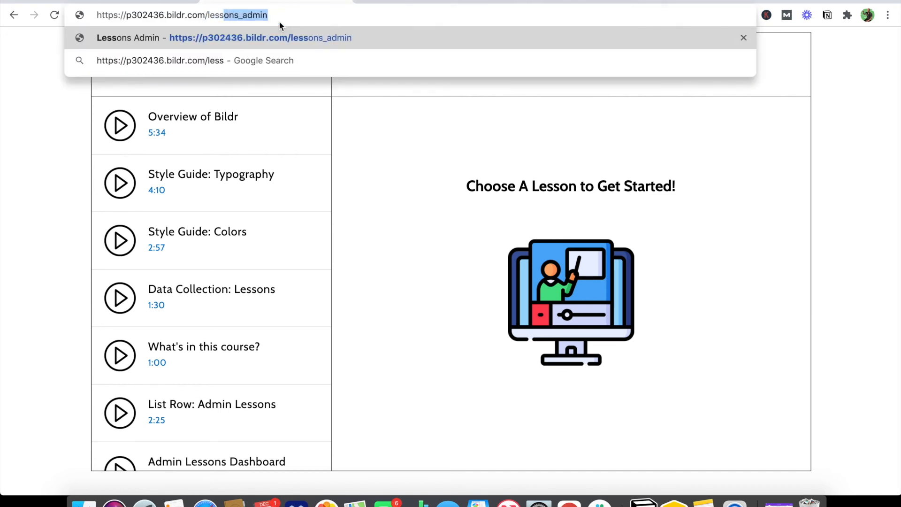
{"action": "key", "text": "Return"}
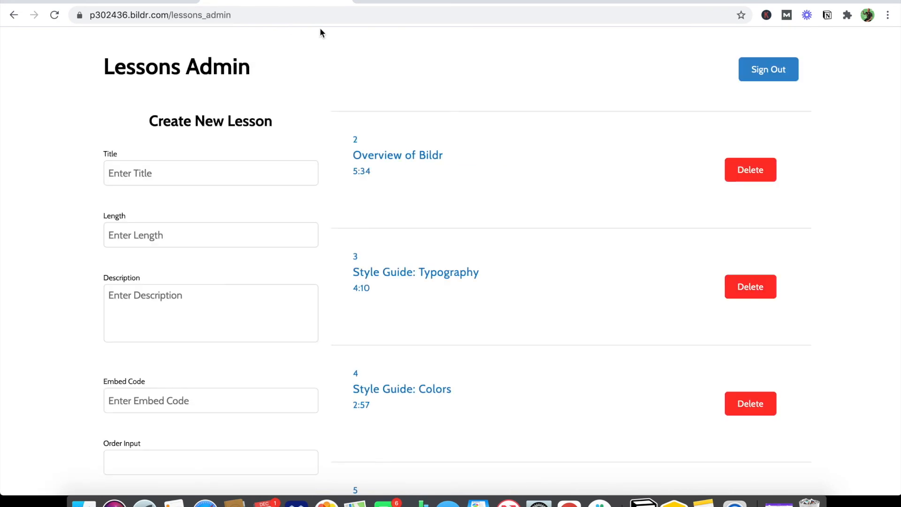
- Sign out, then sign back in with the second user's email and password
{"action": "left_click", "coordinate": [757, 79]}
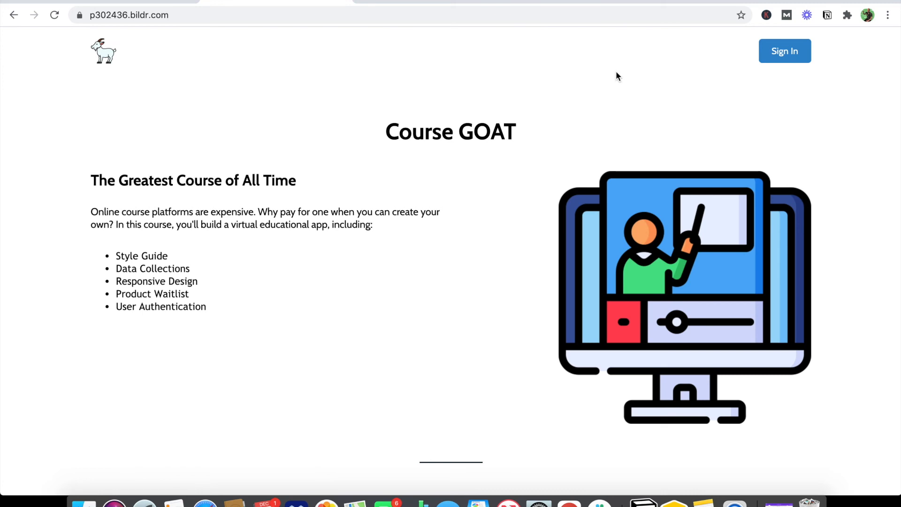
{"action": "left_click", "coordinate": [773, 66]}
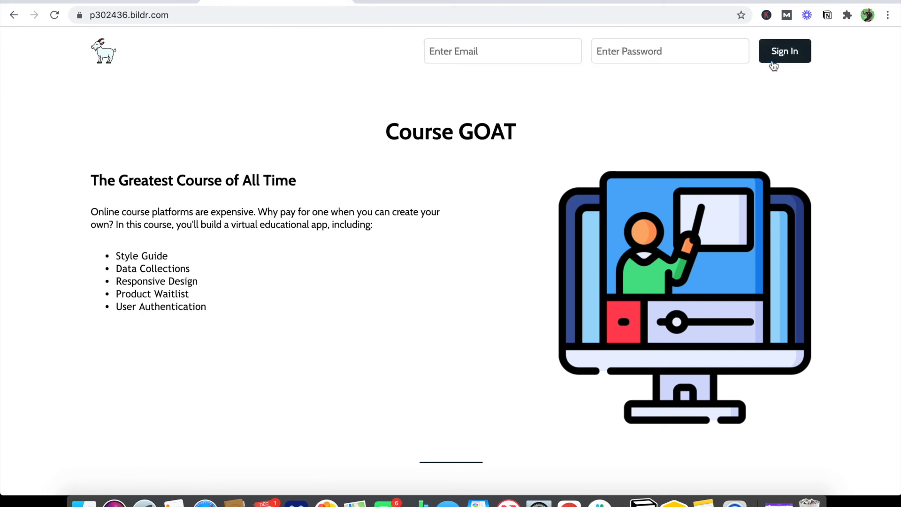
{"action": "left_click", "coordinate": [483, 53]}
{"action": "type", "text": "dan"}
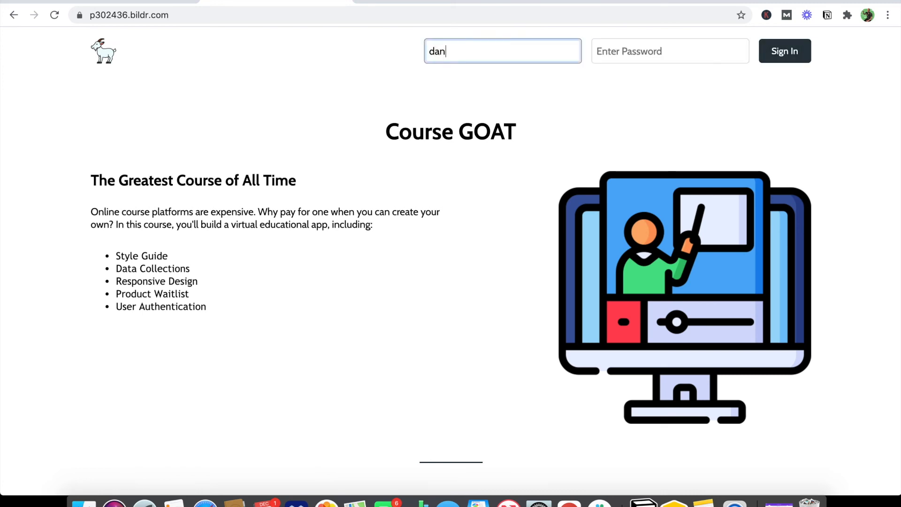
{"action": "type", "text": "@test.com"}
{"action": "key", "text": "Tab"}
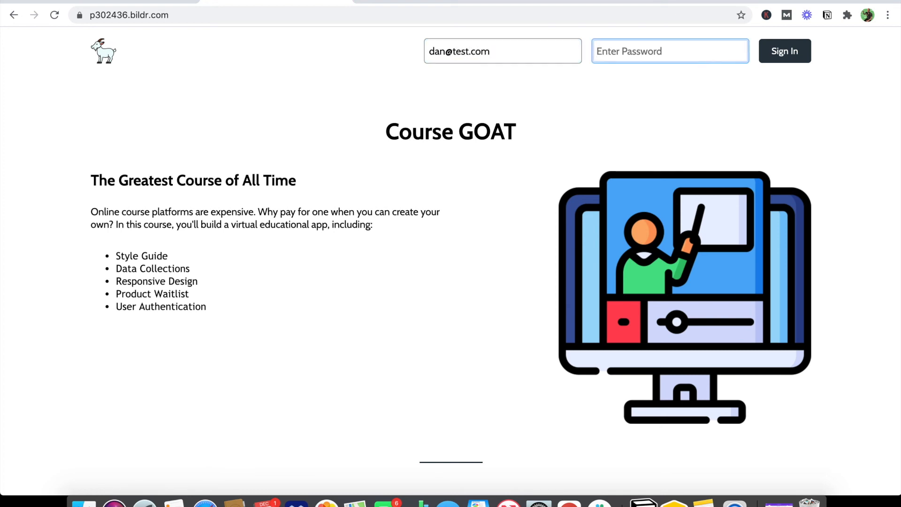
{"action": "type", "text": "1234567"}
{"action": "left_click", "coordinate": [803, 55]}
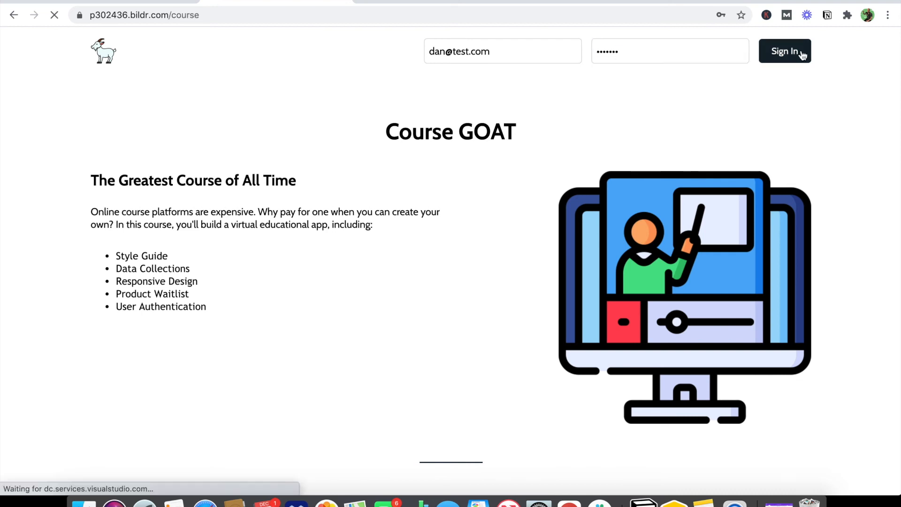
- Request the lessons_admin page as the second user by editing the URL path
{"action": "left_click", "coordinate": [200, 15]}
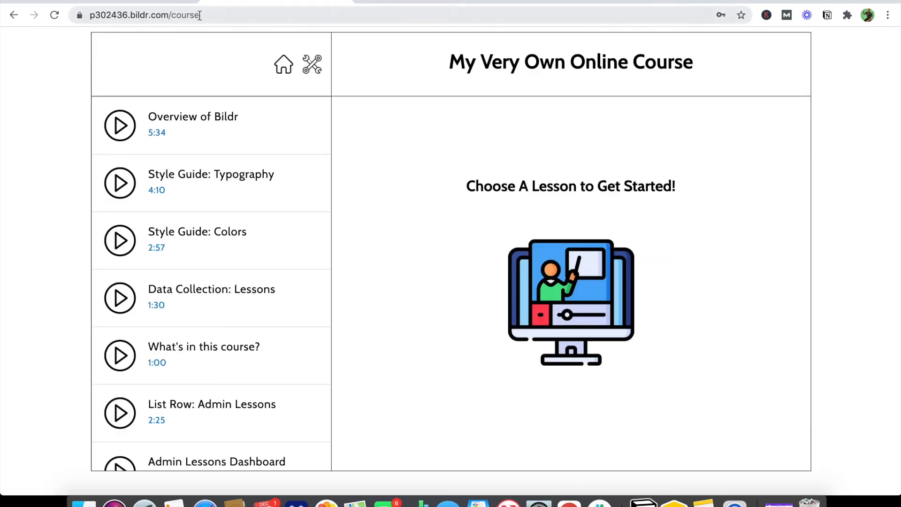
{"action": "double_click", "coordinate": [200, 15]}
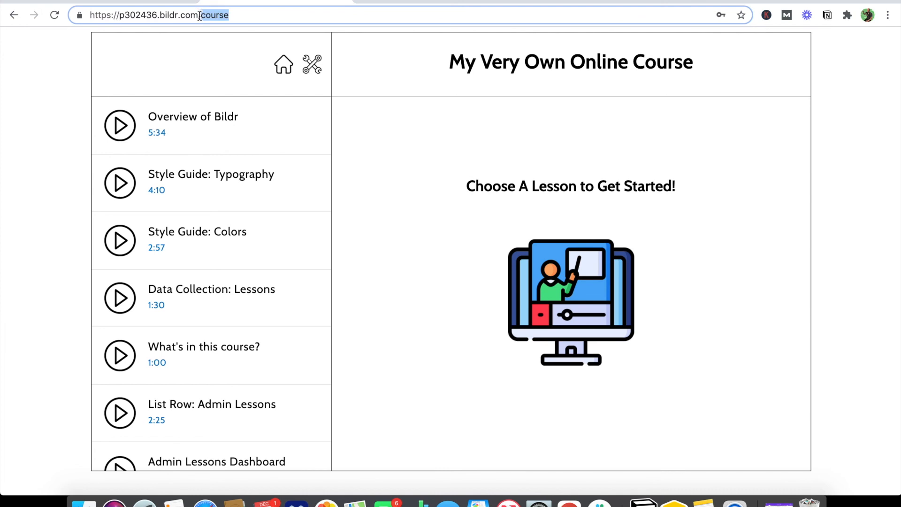
{"action": "type", "text": "lessons_admin"}
{"action": "key", "text": "Return"}
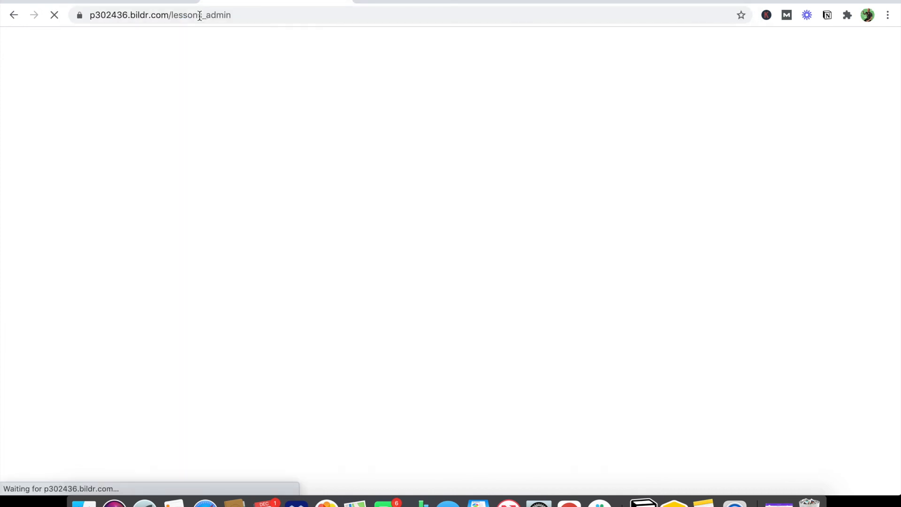